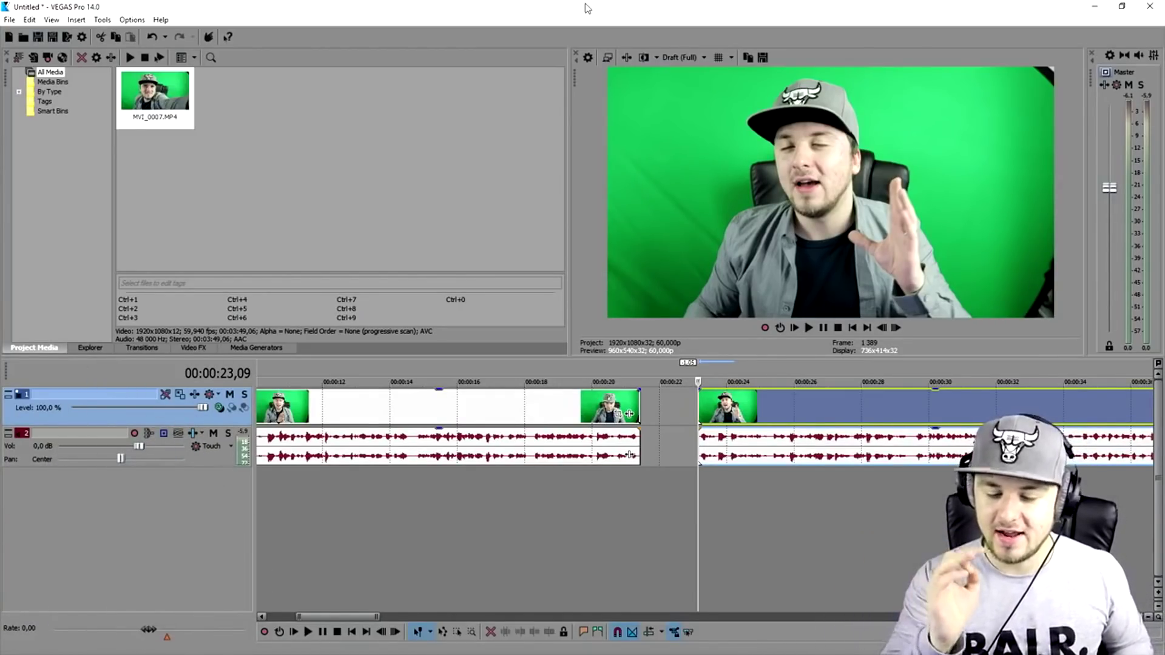
- Scrub the playhead in the first clip back to about 00:00:14,34
click(577, 396)
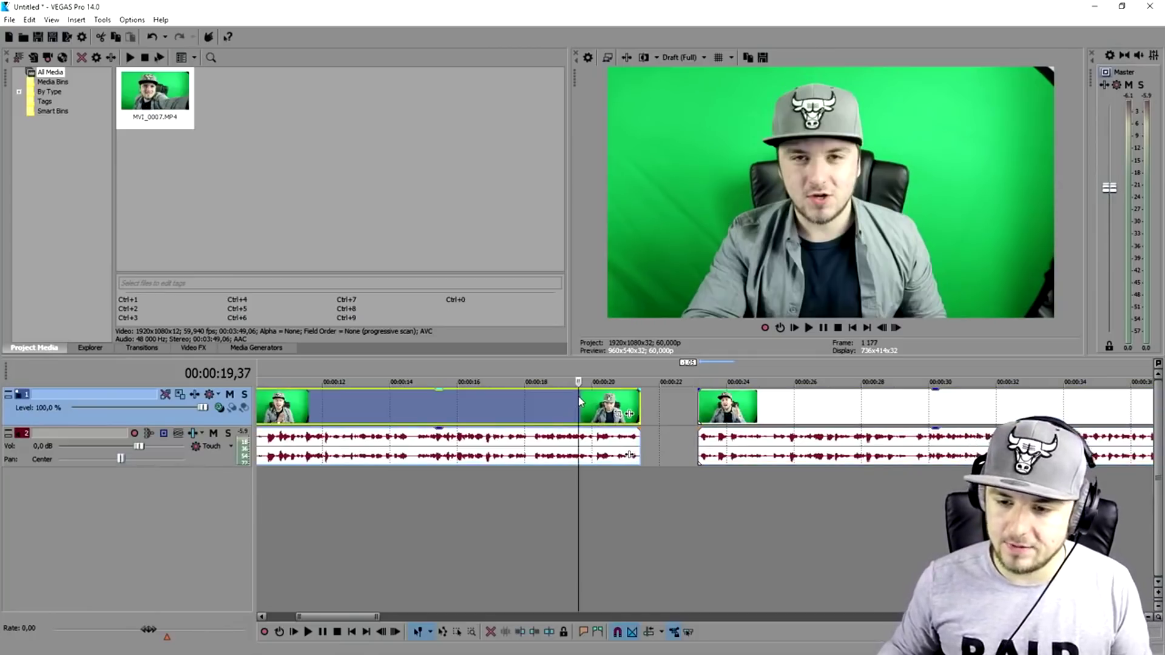
click(476, 418)
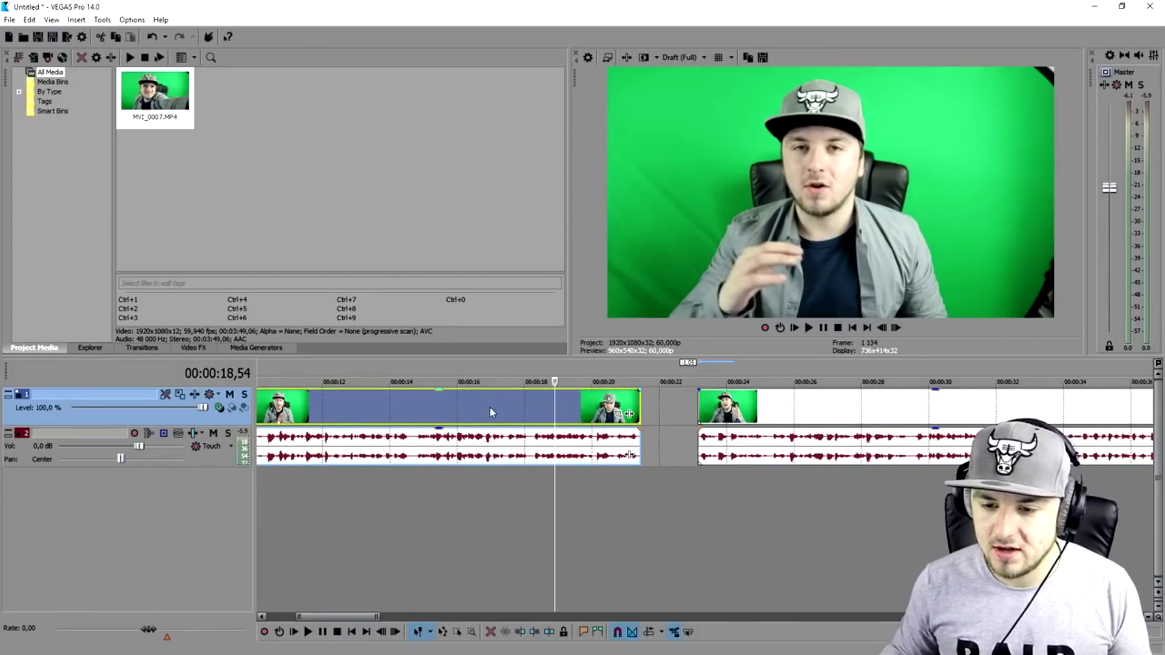
click(446, 405)
click(429, 406)
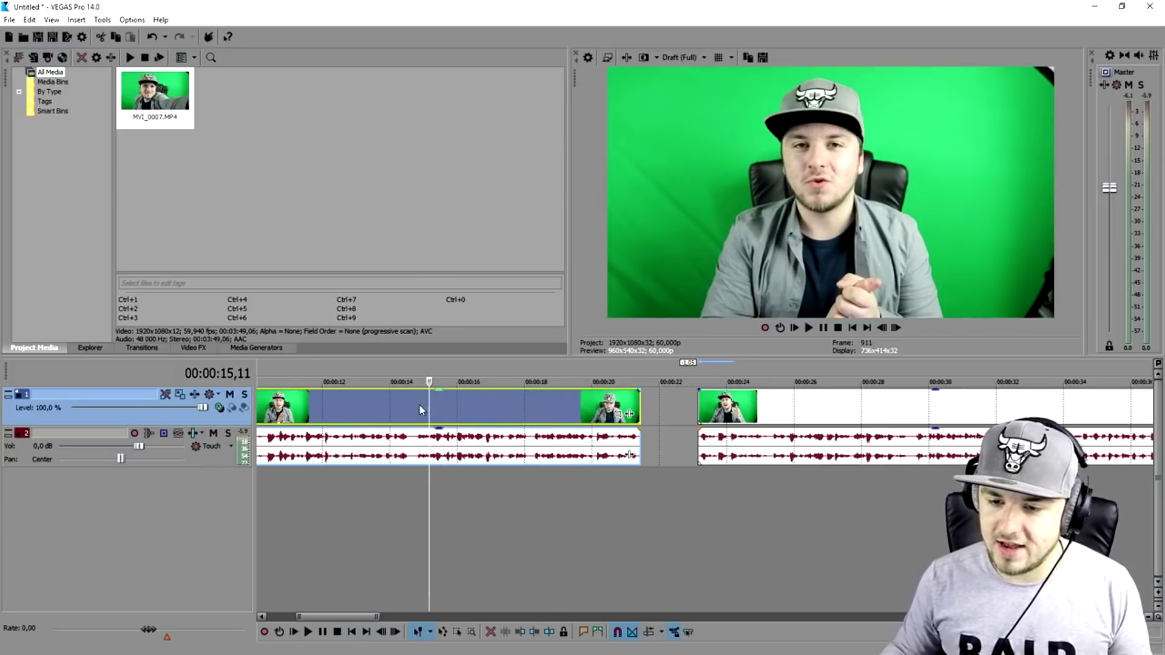
click(408, 405)
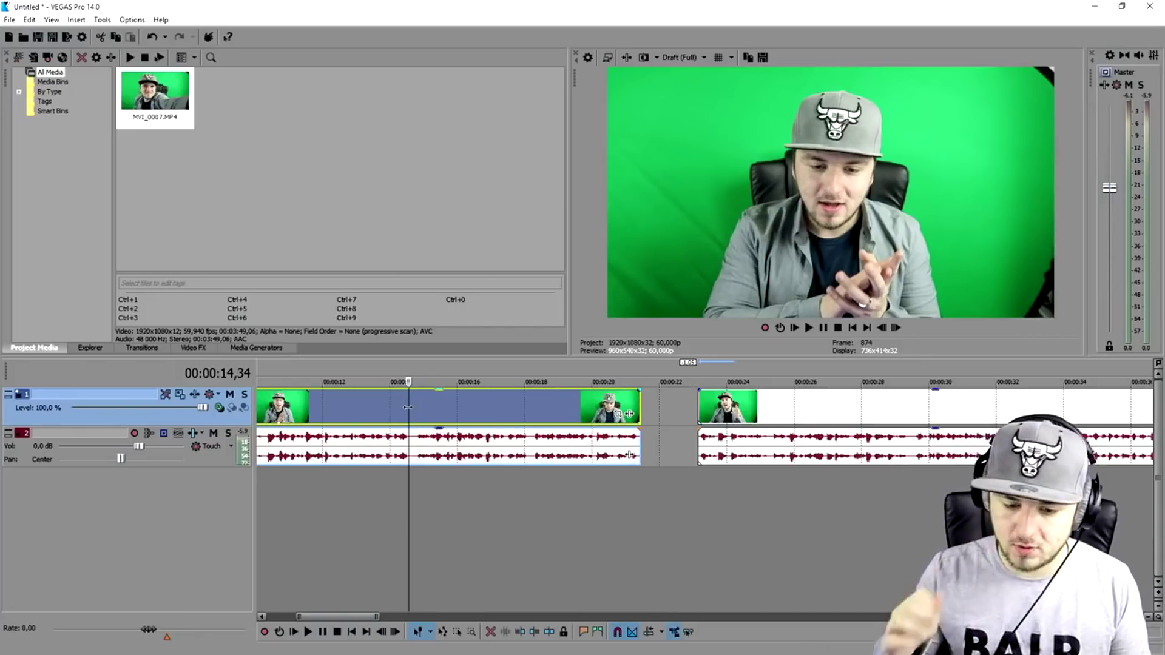
- Slide the second MVI_0007.MP4 event left over the first near 00:00:21 to form a crossfade
click(722, 405)
click(753, 410)
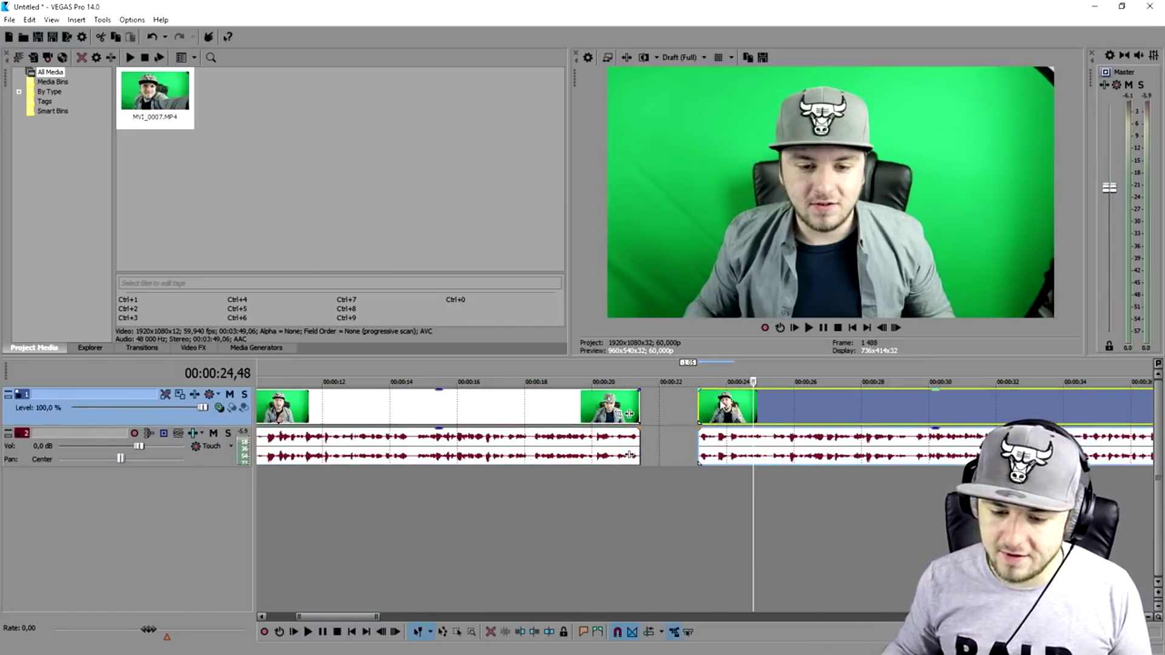
drag(725, 406, 712, 405)
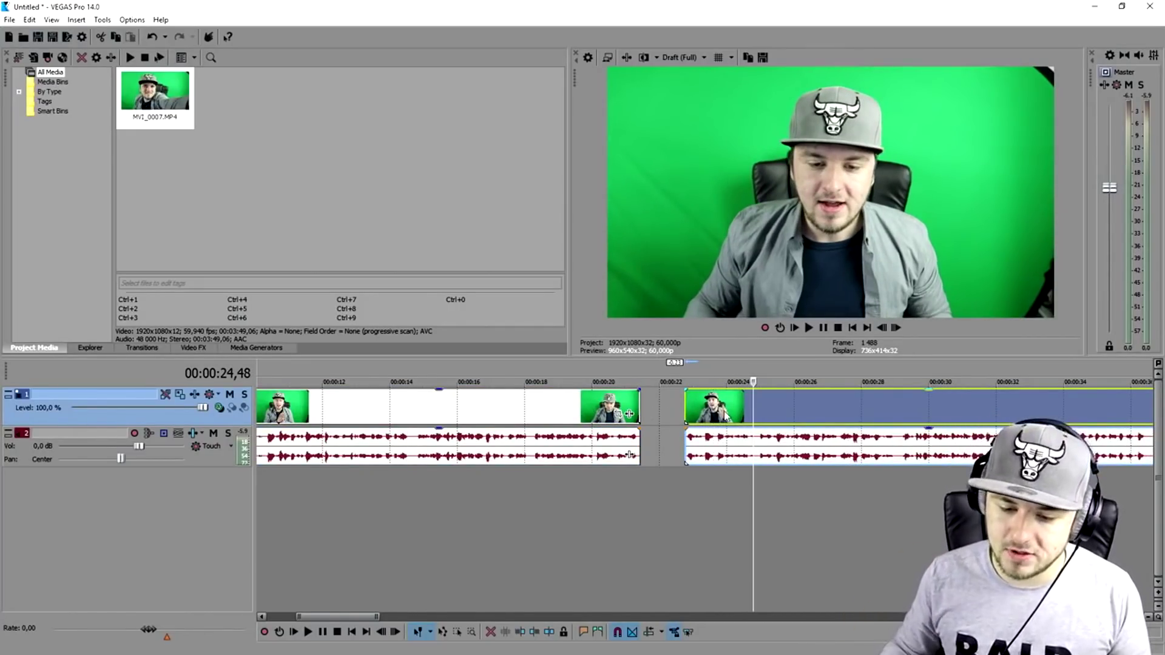
click(654, 410)
scroll(661, 408, up, 2)
drag(788, 413, 722, 409)
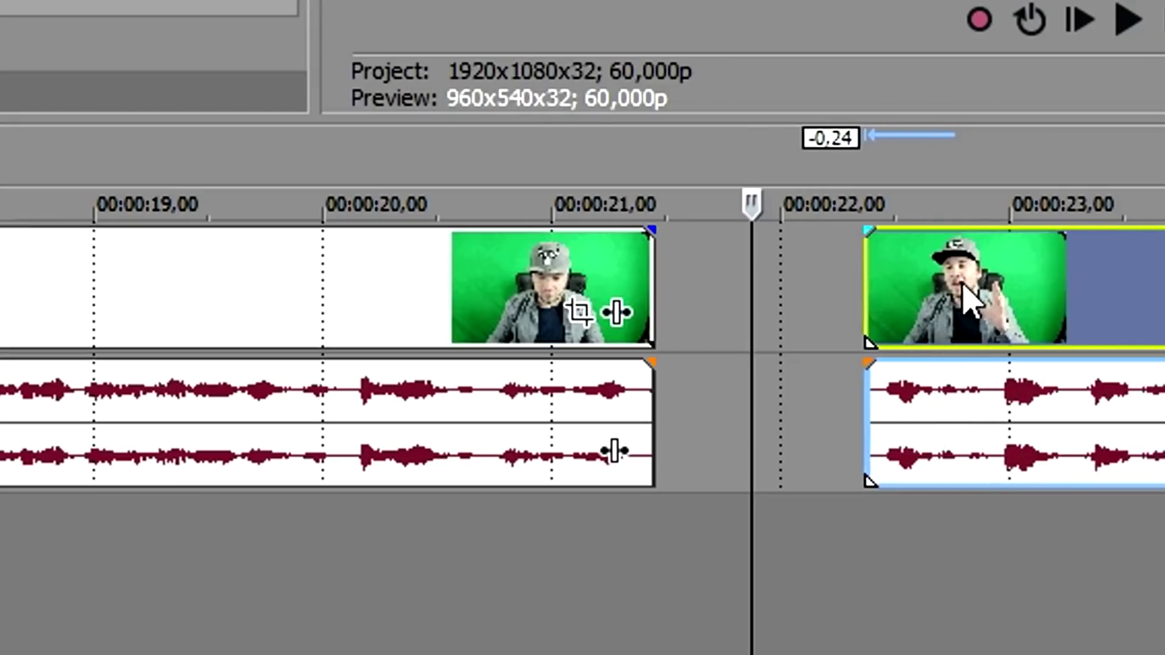
drag(835, 294, 672, 317)
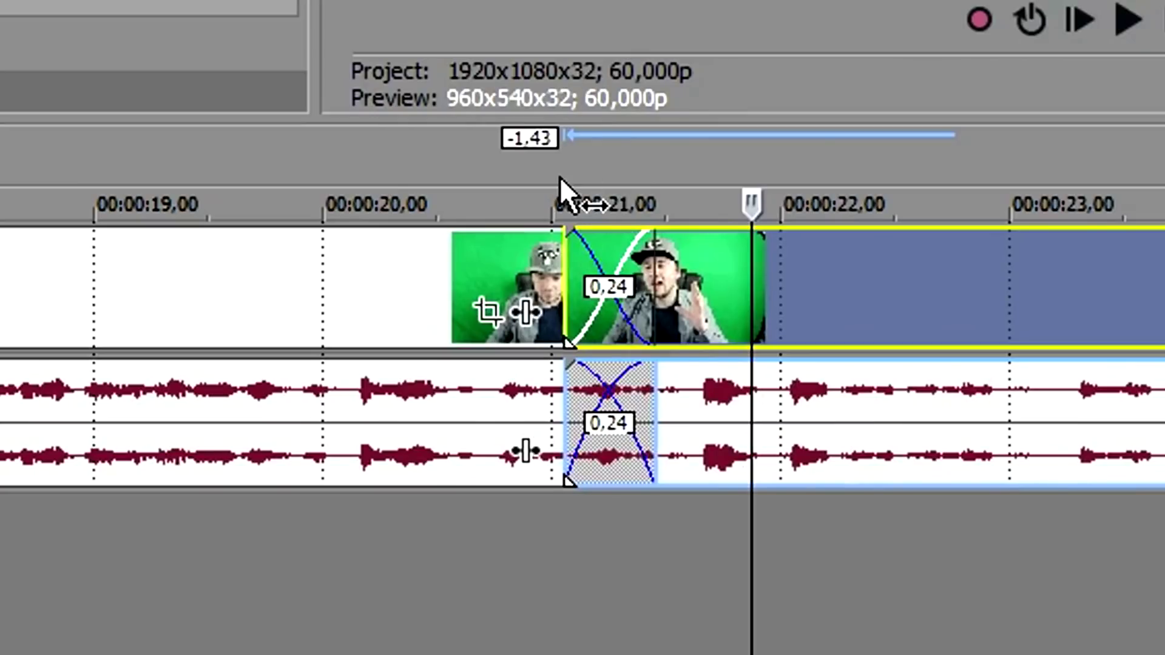
click(561, 179)
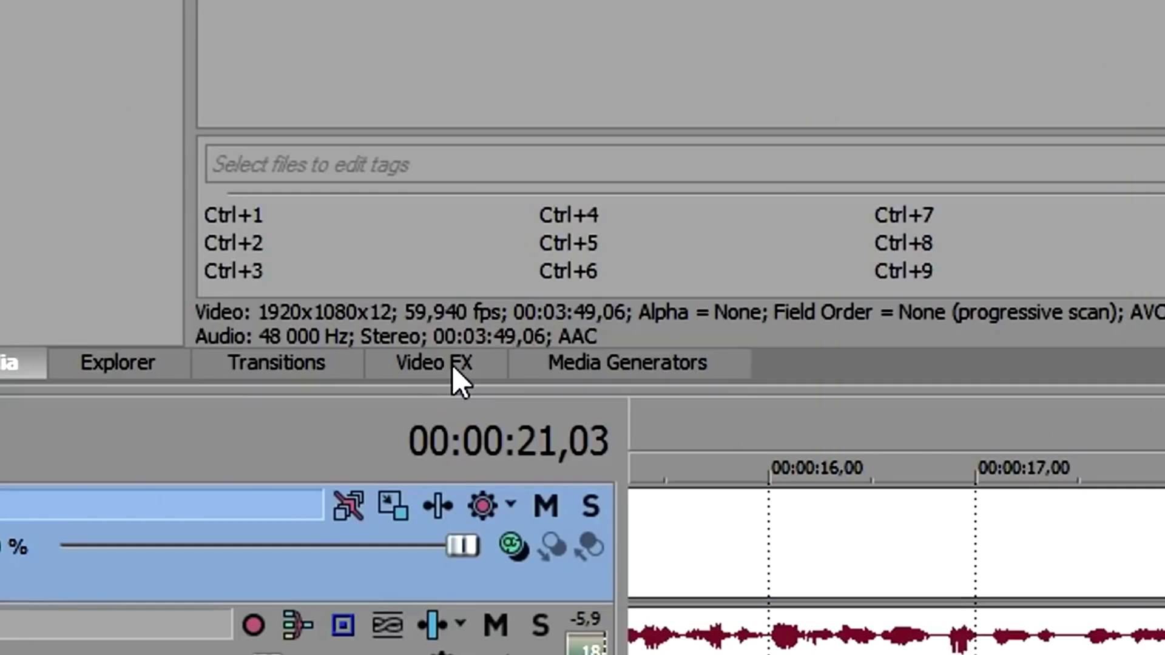
- Drop the Slide 'Slide Out, Right-Left' preset onto the crossfade between the two clips
click(286, 366)
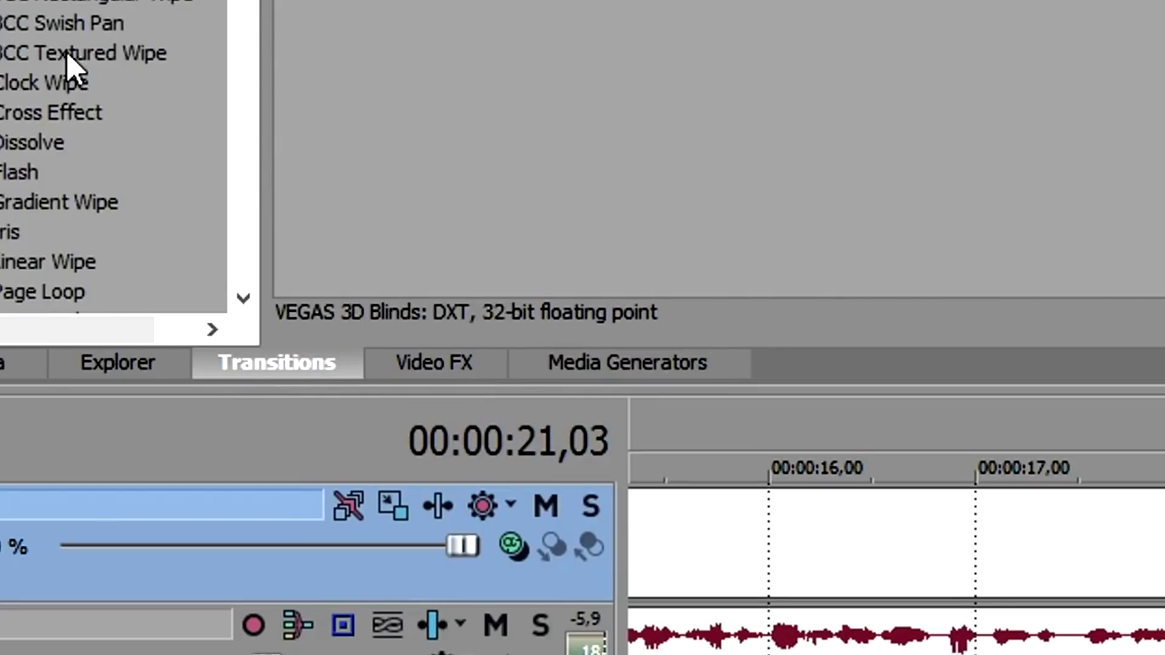
scroll(109, 37, down, 10)
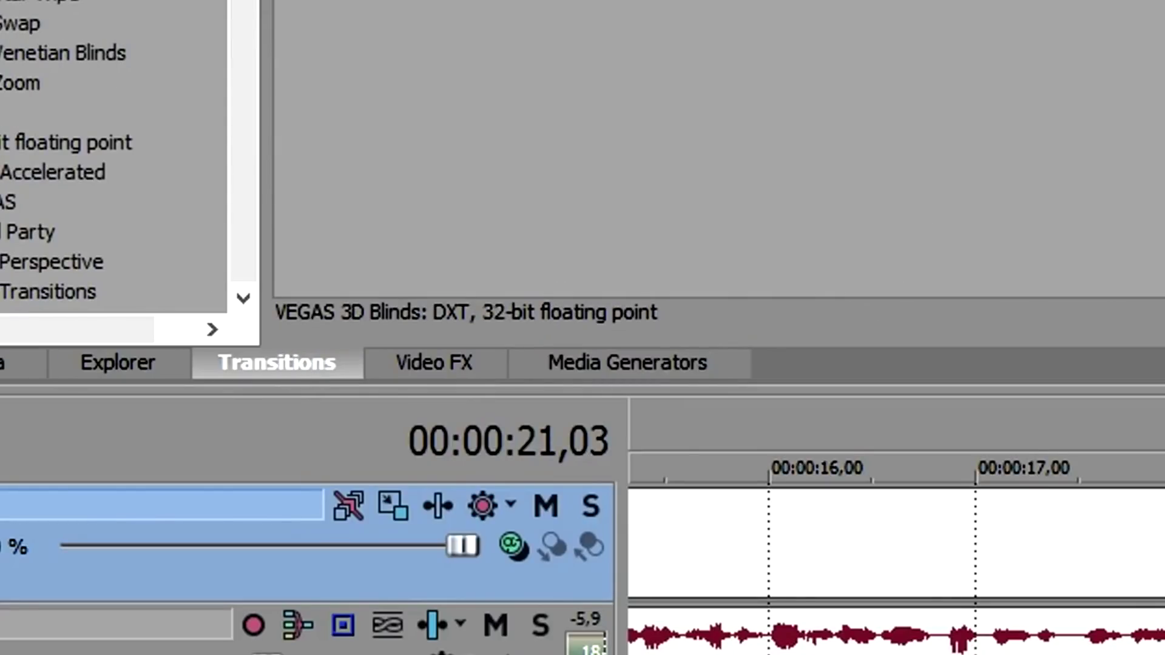
click(56, 189)
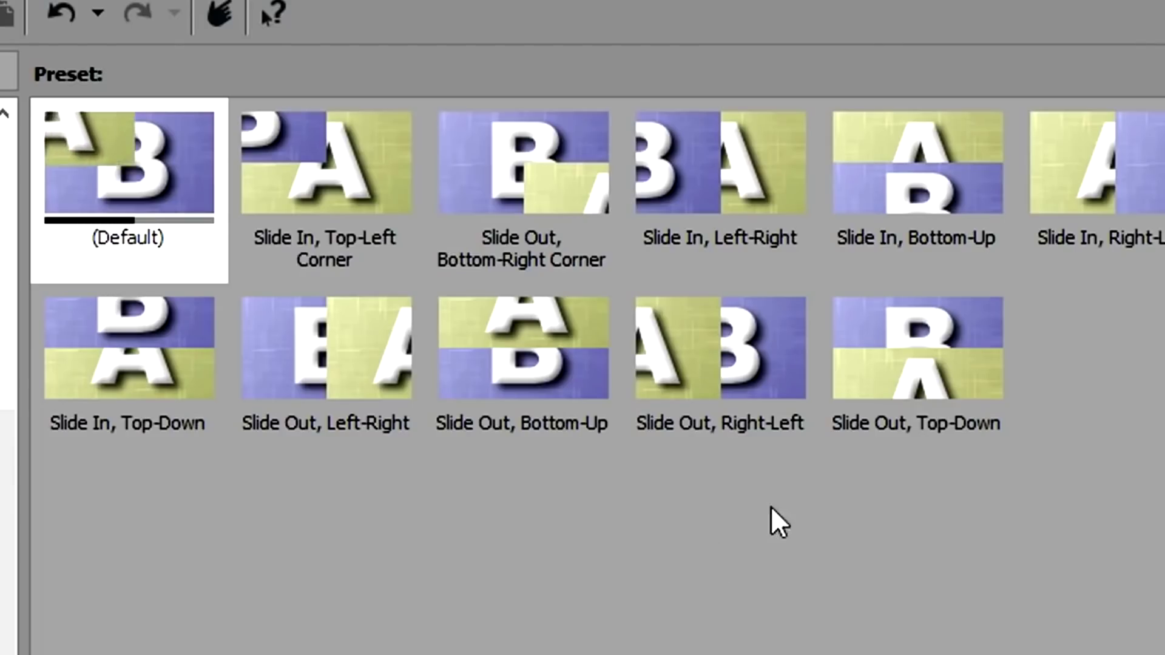
click(379, 186)
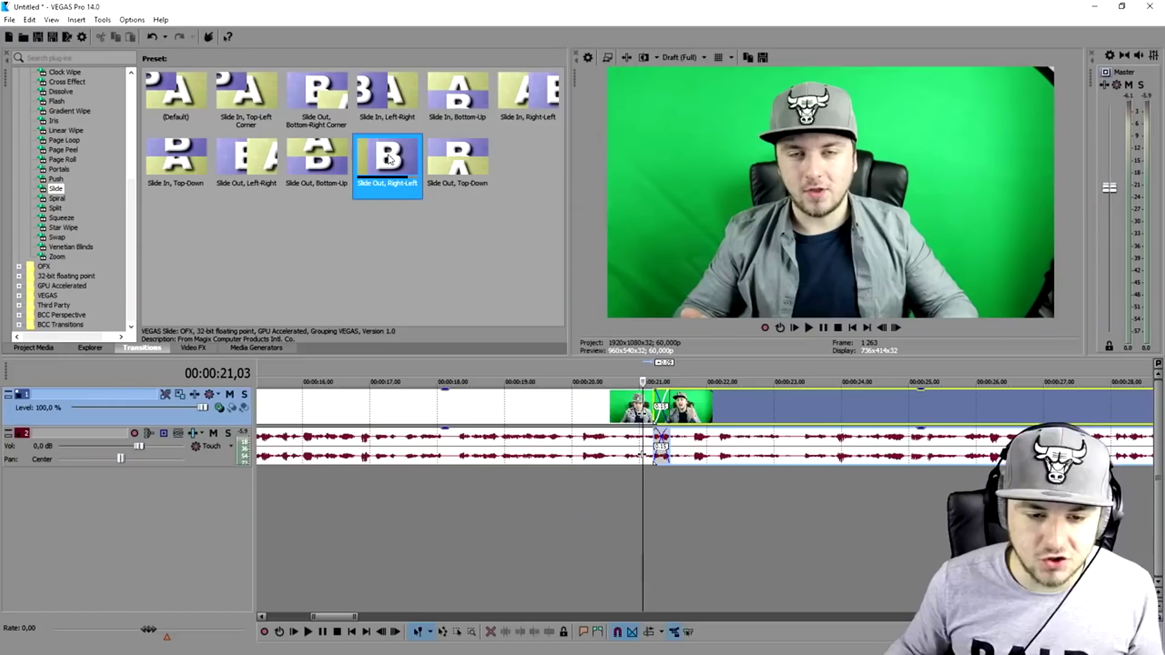
drag(723, 355, 731, 355)
drag(582, 344, 664, 403)
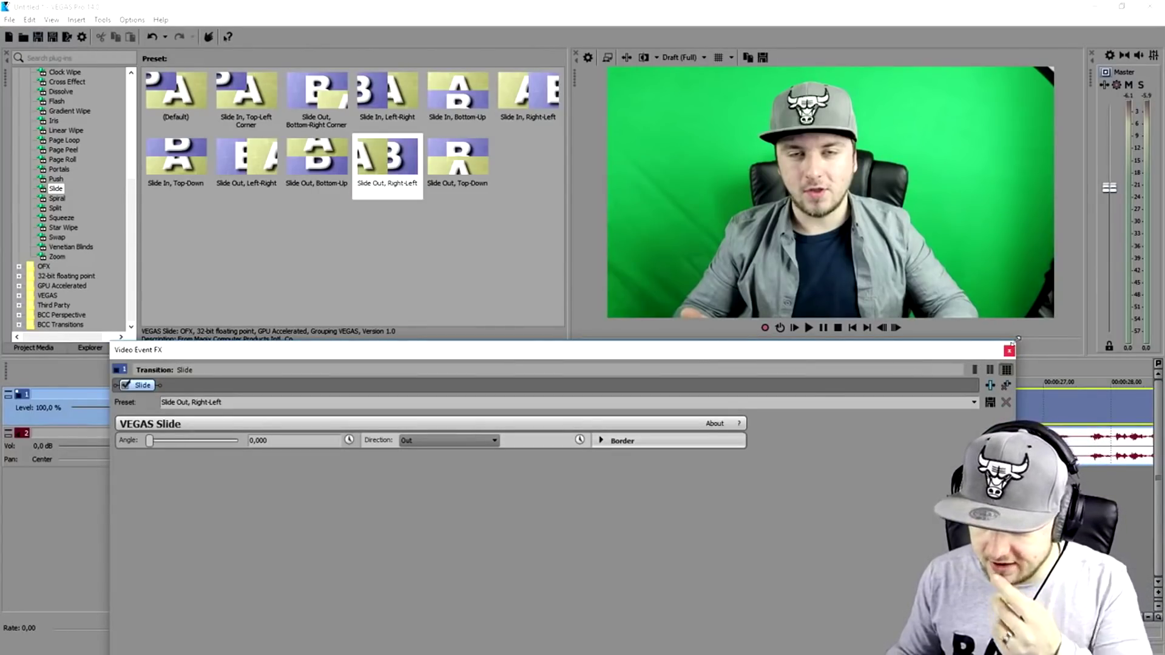
click(1009, 351)
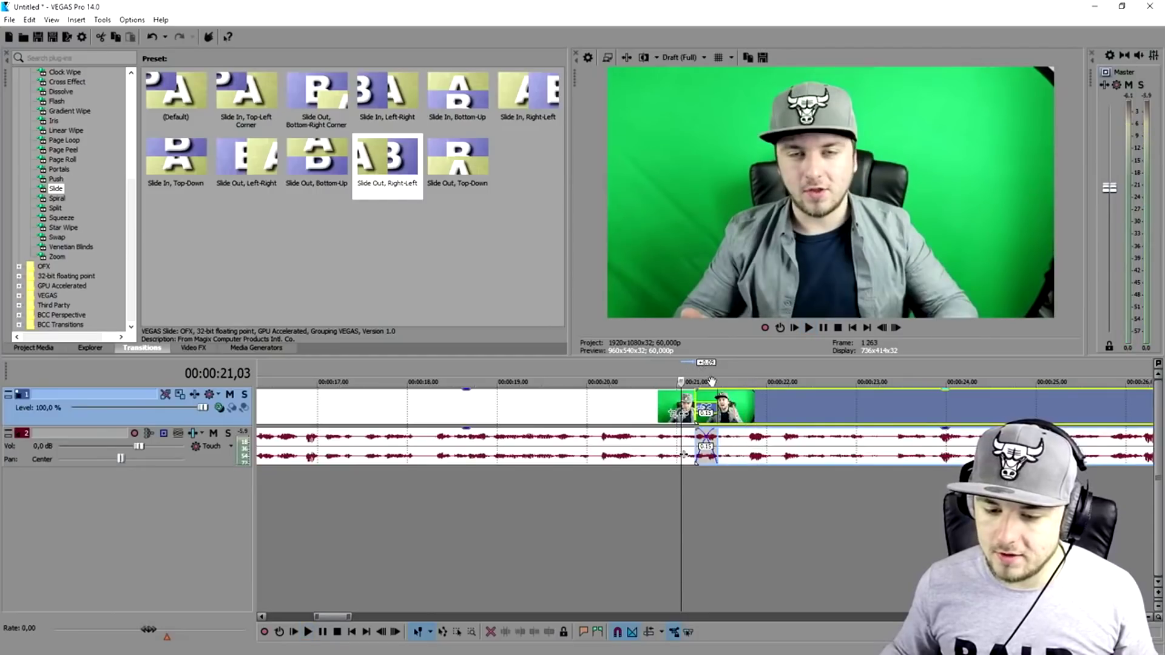
scroll(711, 381, up, 3)
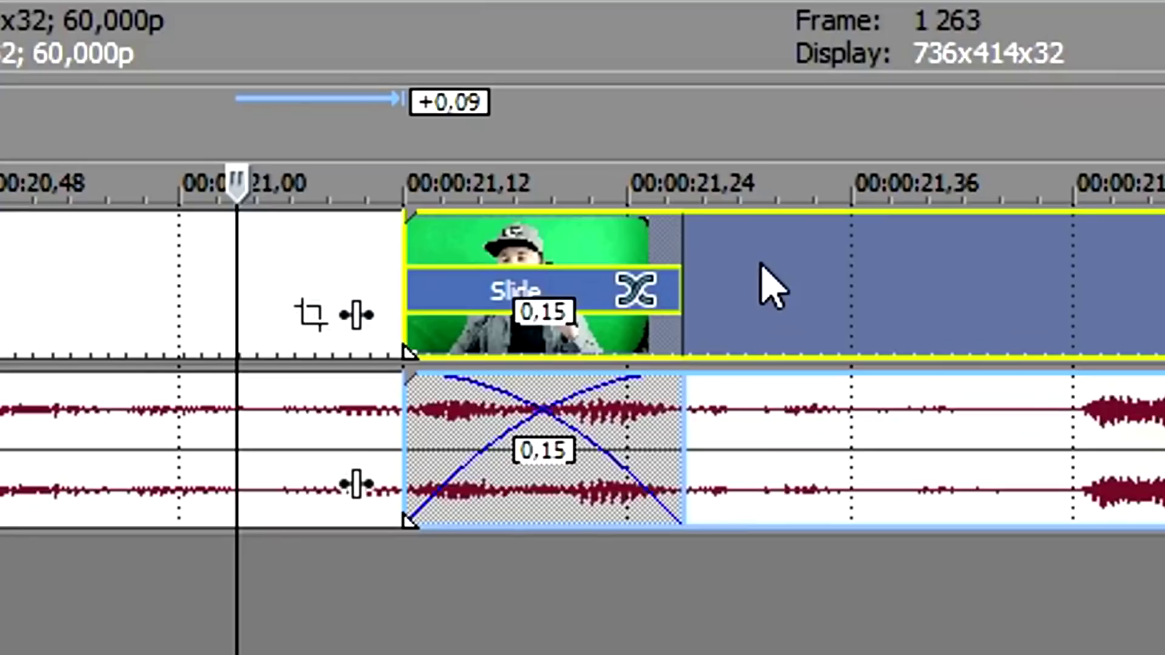
- Shorten the Slide transition to 0,05 and preview it over a 21,12–21,36 time selection
drag(758, 285, 940, 281)
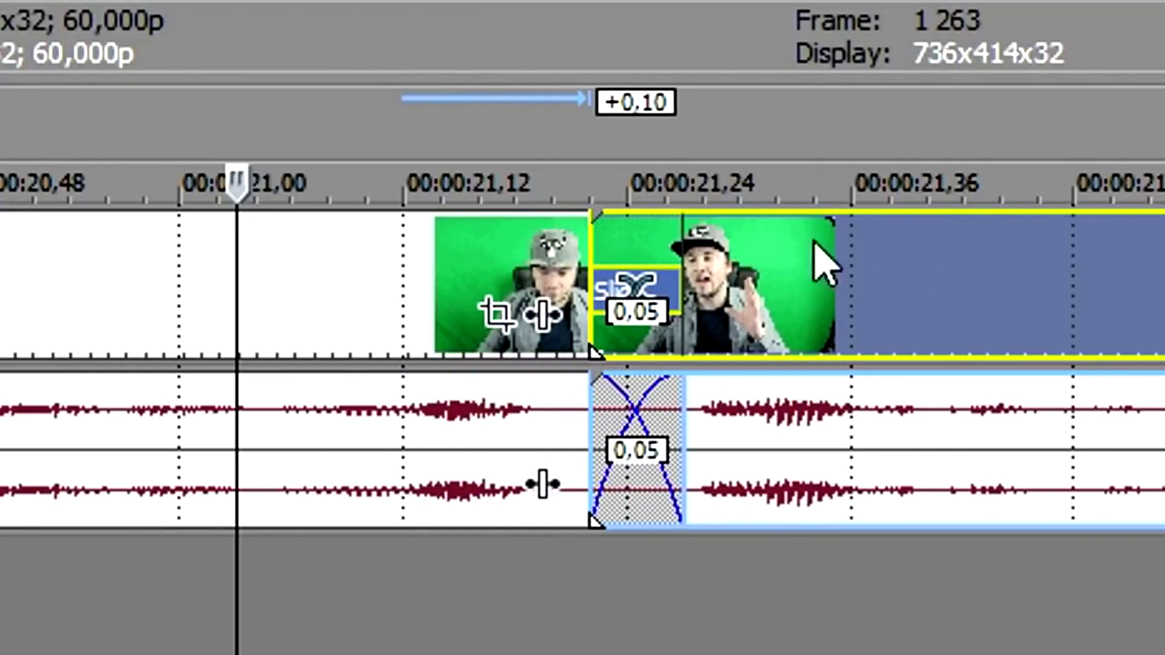
click(459, 124)
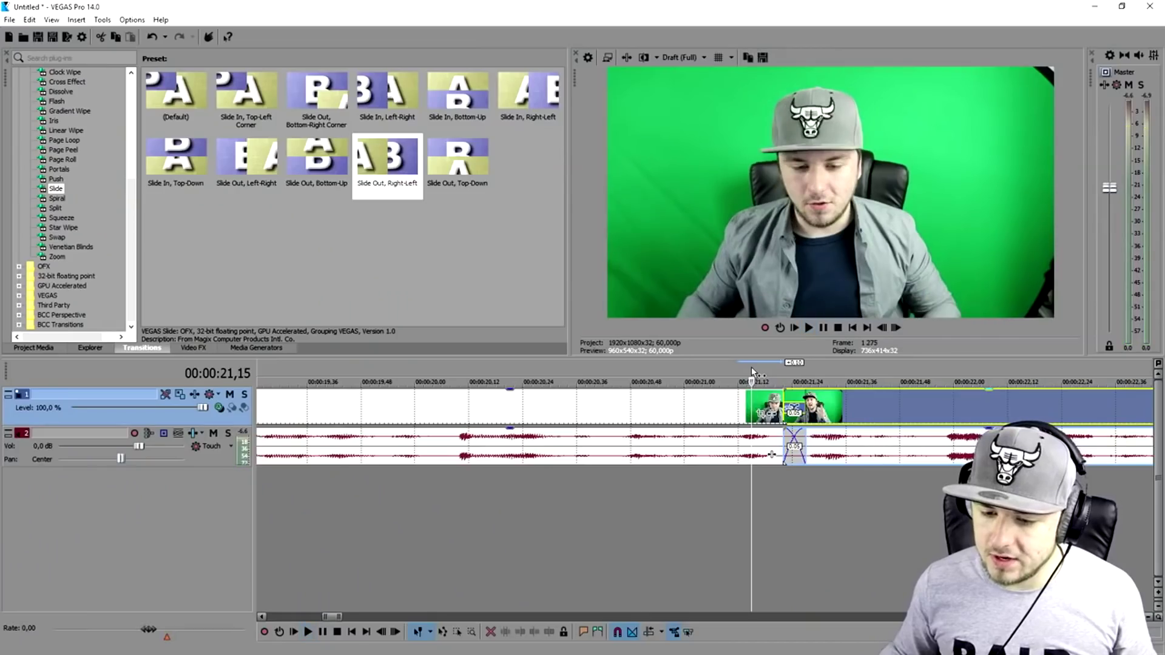
drag(751, 367, 863, 372)
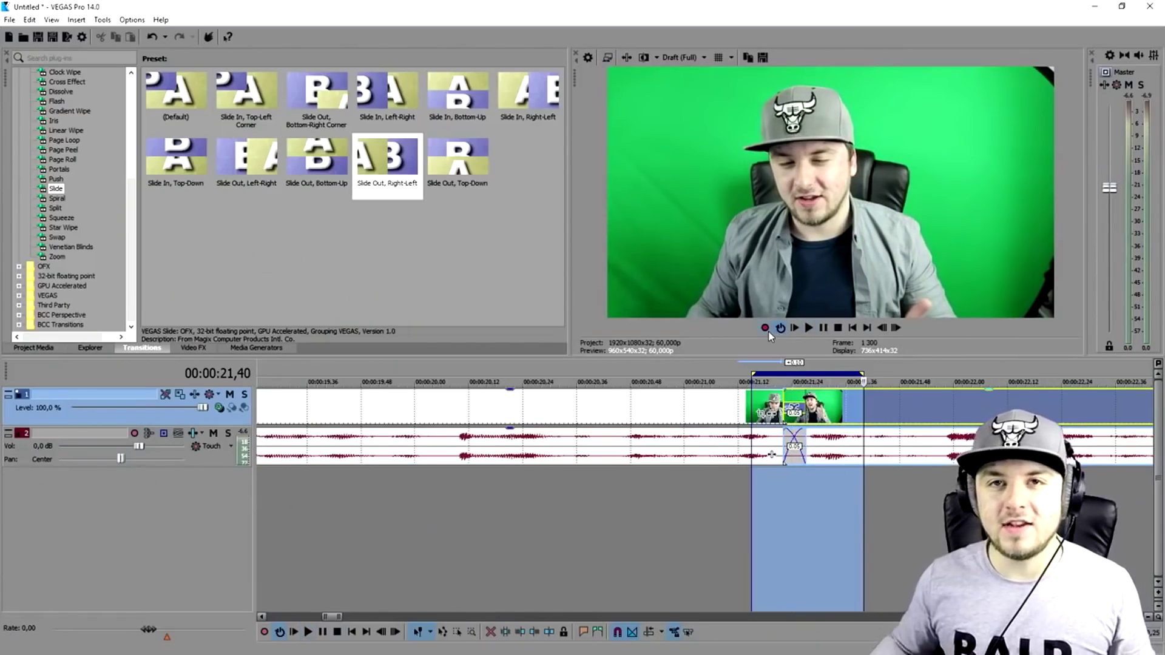
- Clear the time selection, leaving the playhead at 00:00:21,11, and turn off Loop Playback
click(735, 380)
click(781, 329)
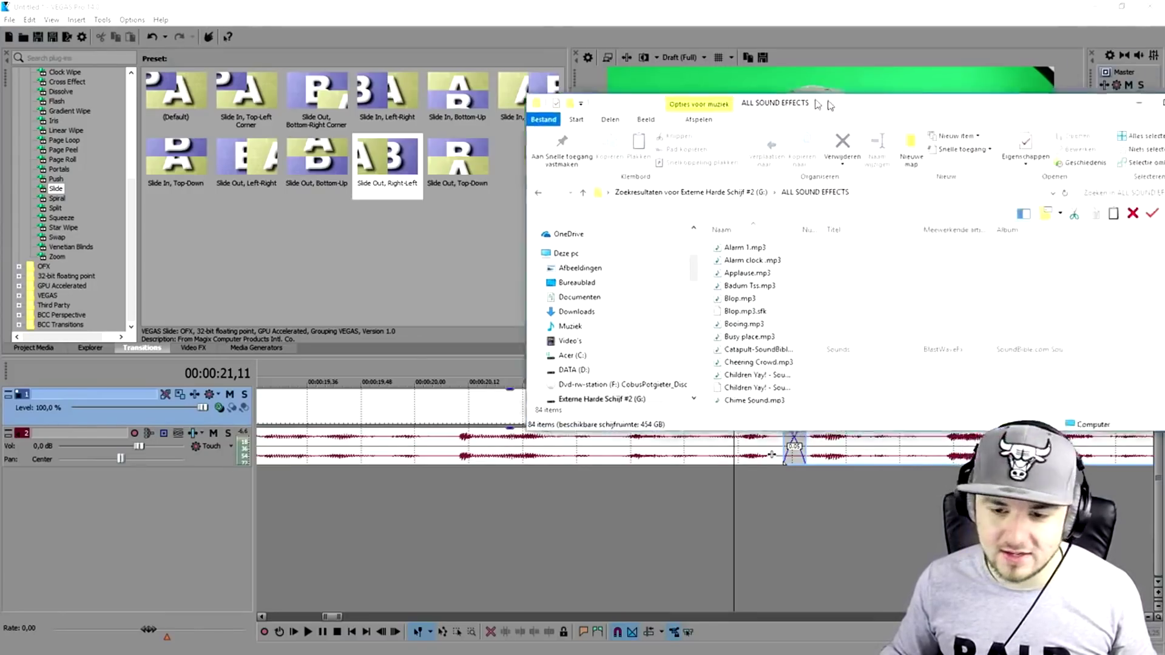
- Locate the Whoosh file in ALL SOUND EFFECTS, play it in the media player, then pause it
drag(838, 110, 598, 116)
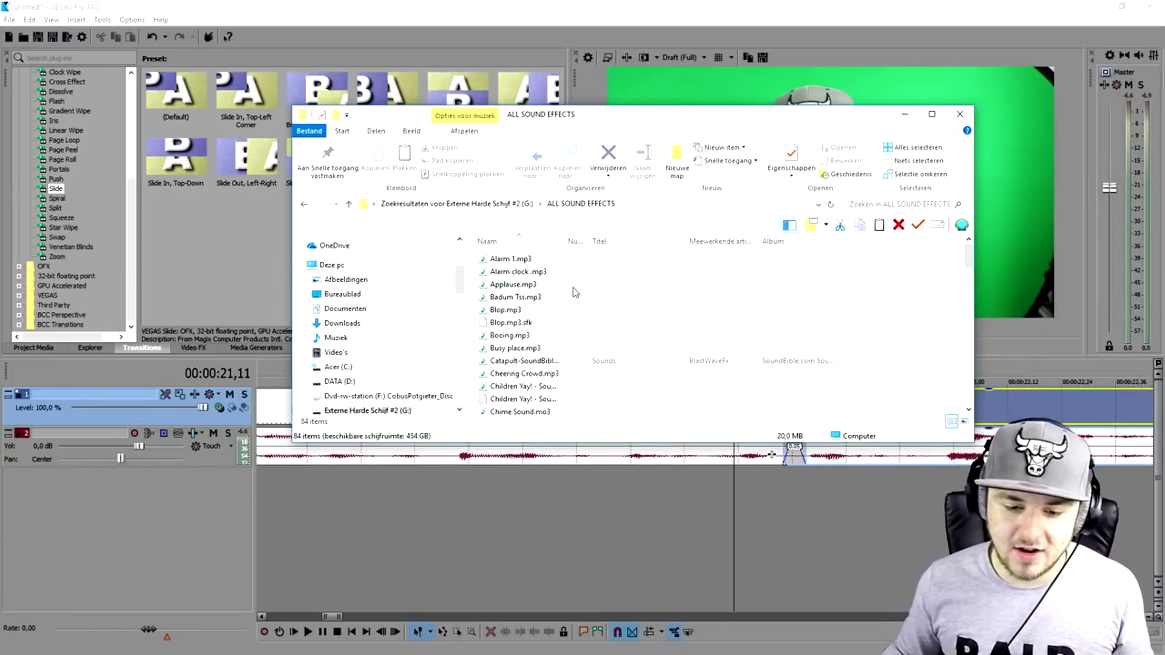
scroll(575, 292, down, 6)
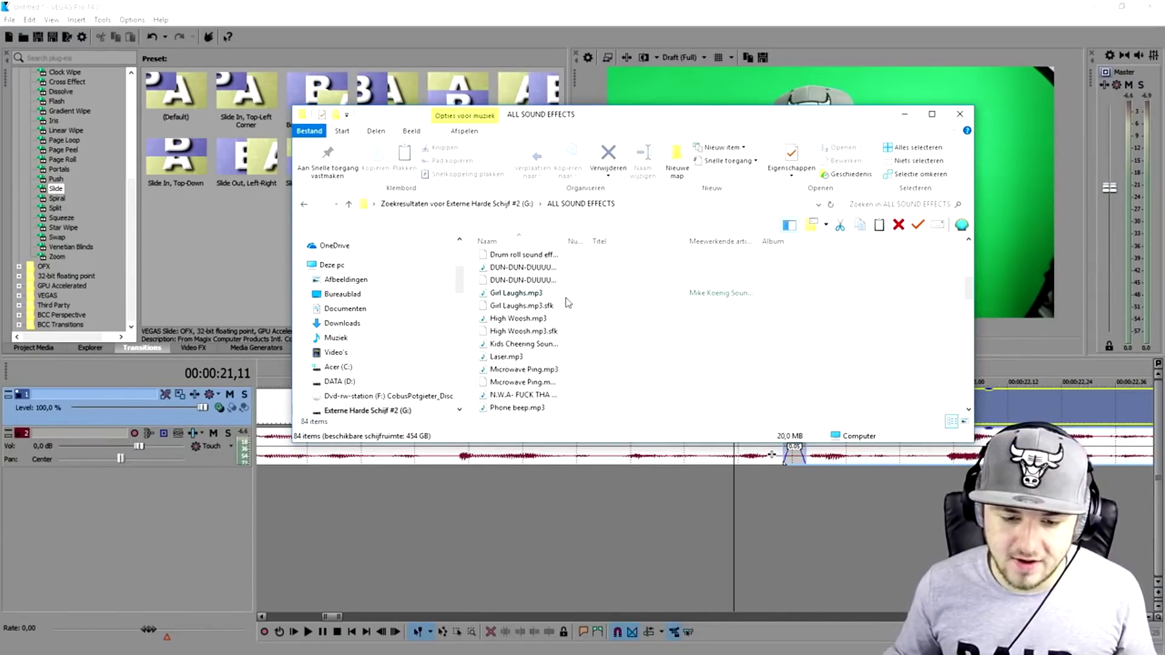
scroll(568, 302, down, 8)
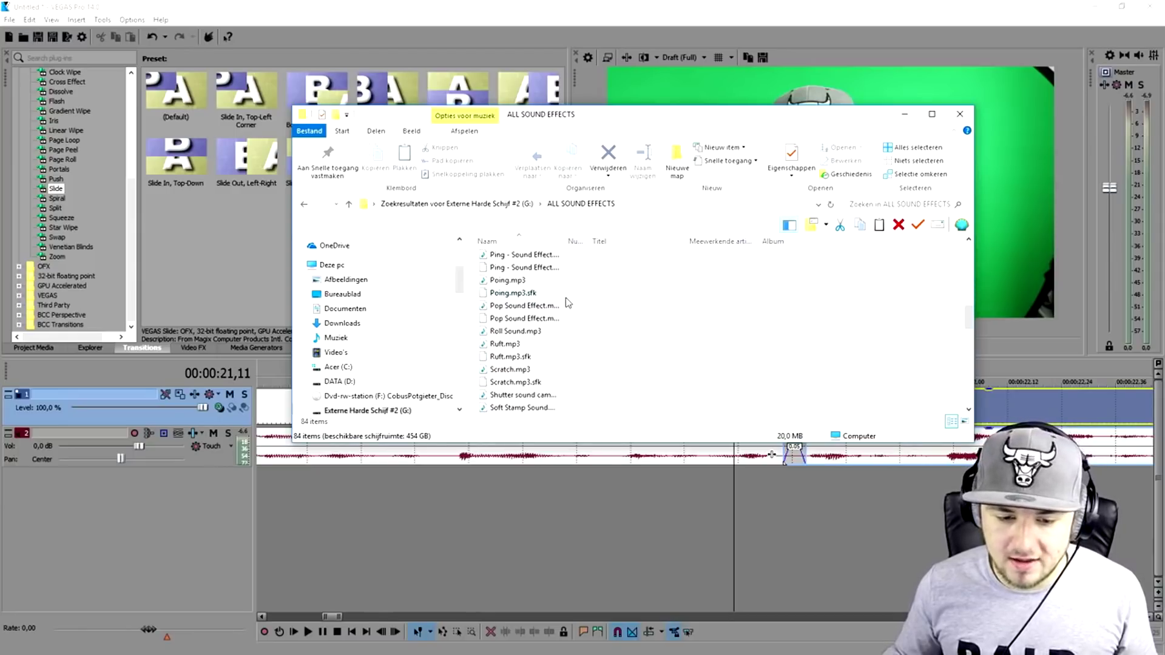
scroll(568, 302, down, 4)
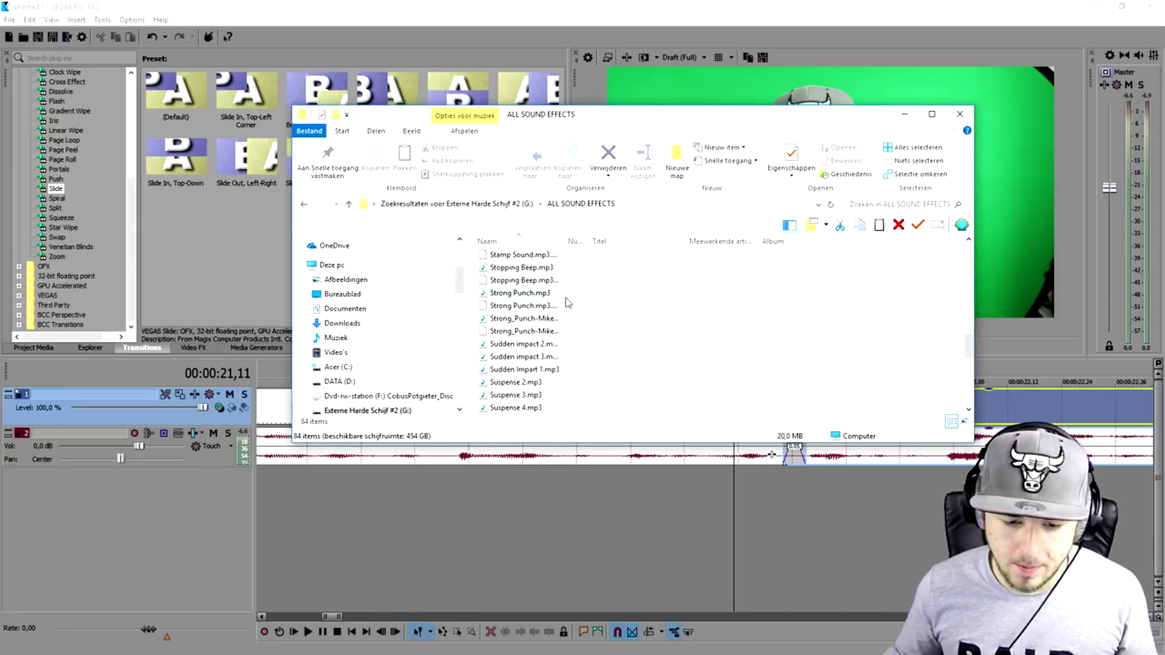
scroll(549, 358, down, 5)
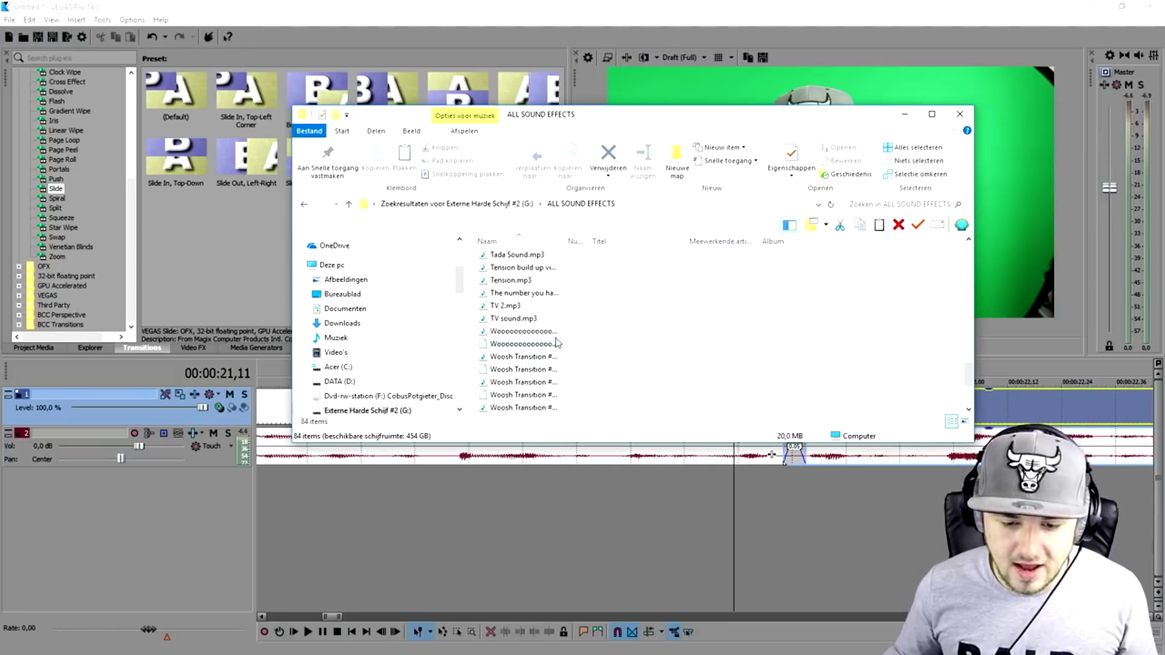
scroll(576, 358, down, 1)
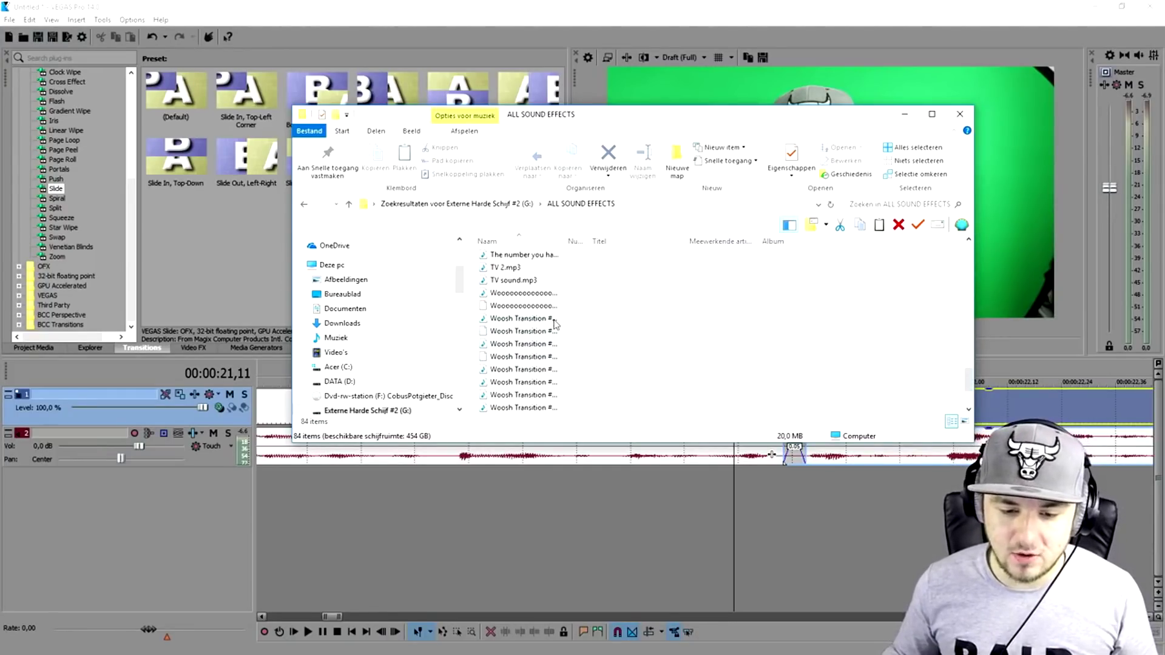
click(523, 324)
scroll(534, 331, down, 3)
scroll(558, 334, up, 5)
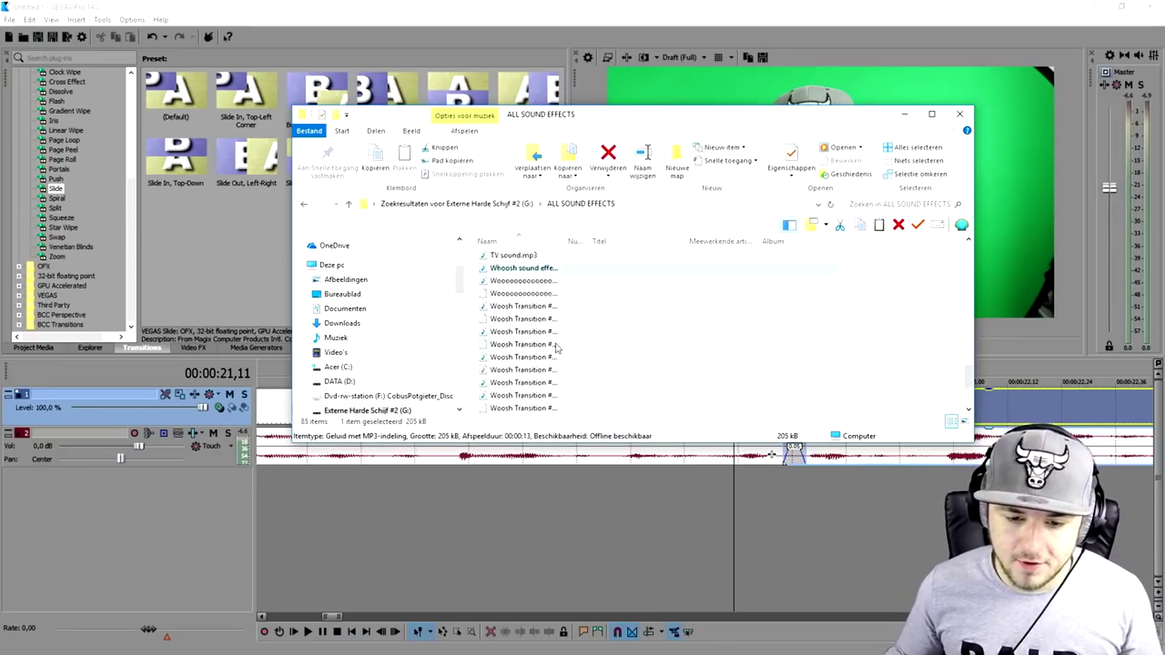
double_click(544, 320)
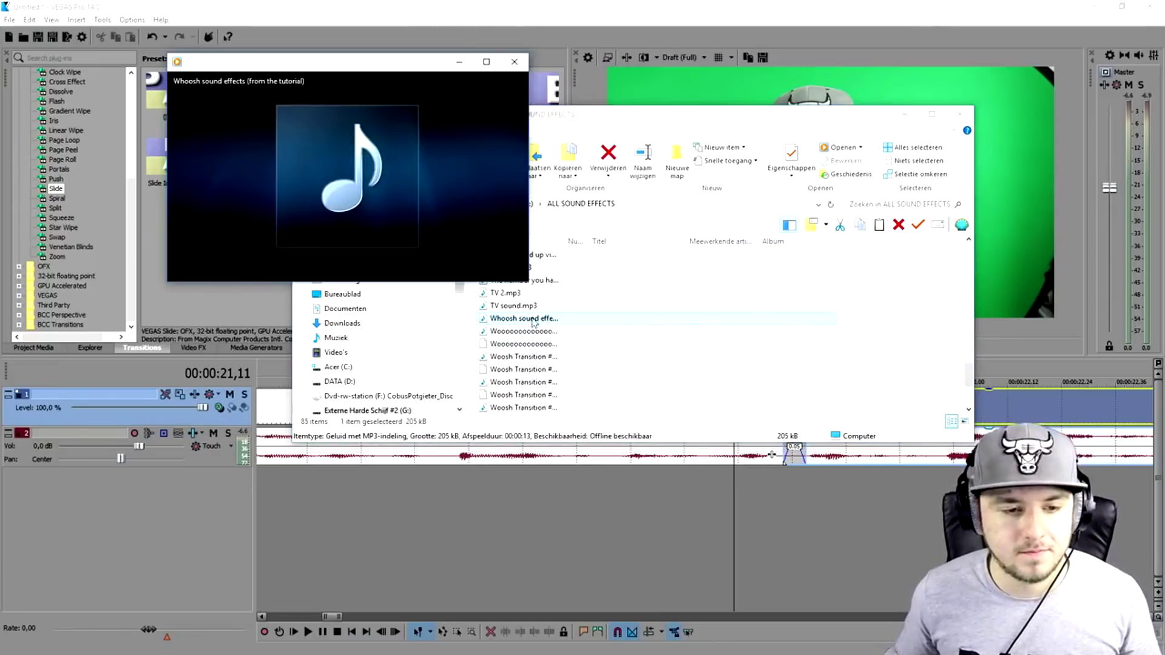
mouse_move(452, 278)
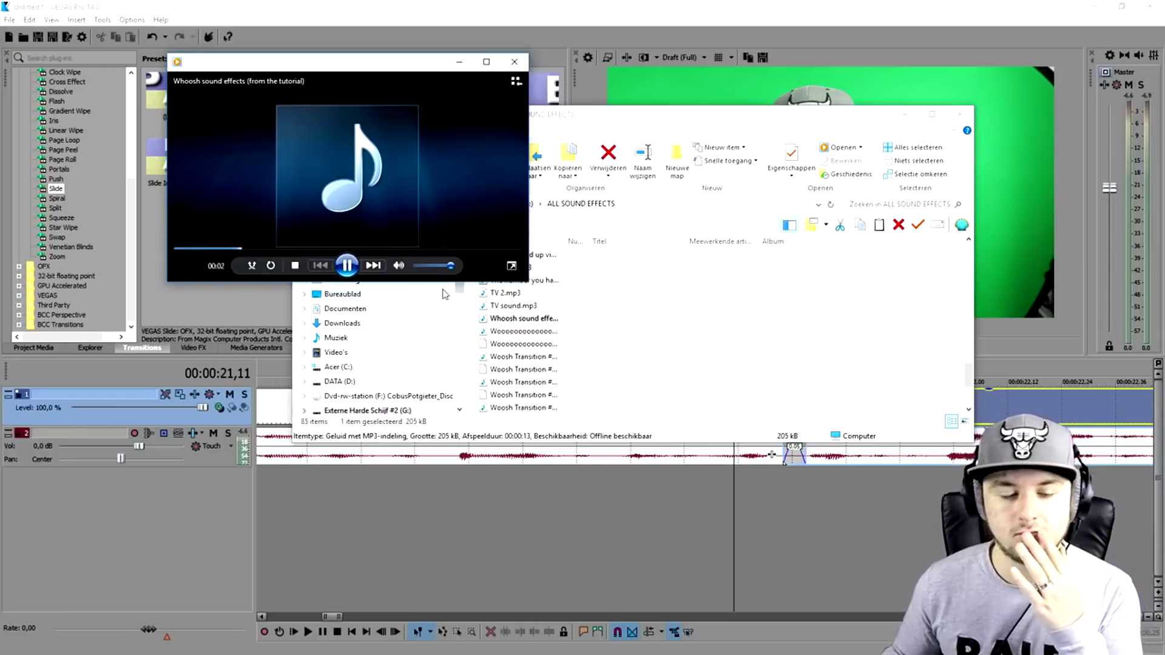
click(347, 265)
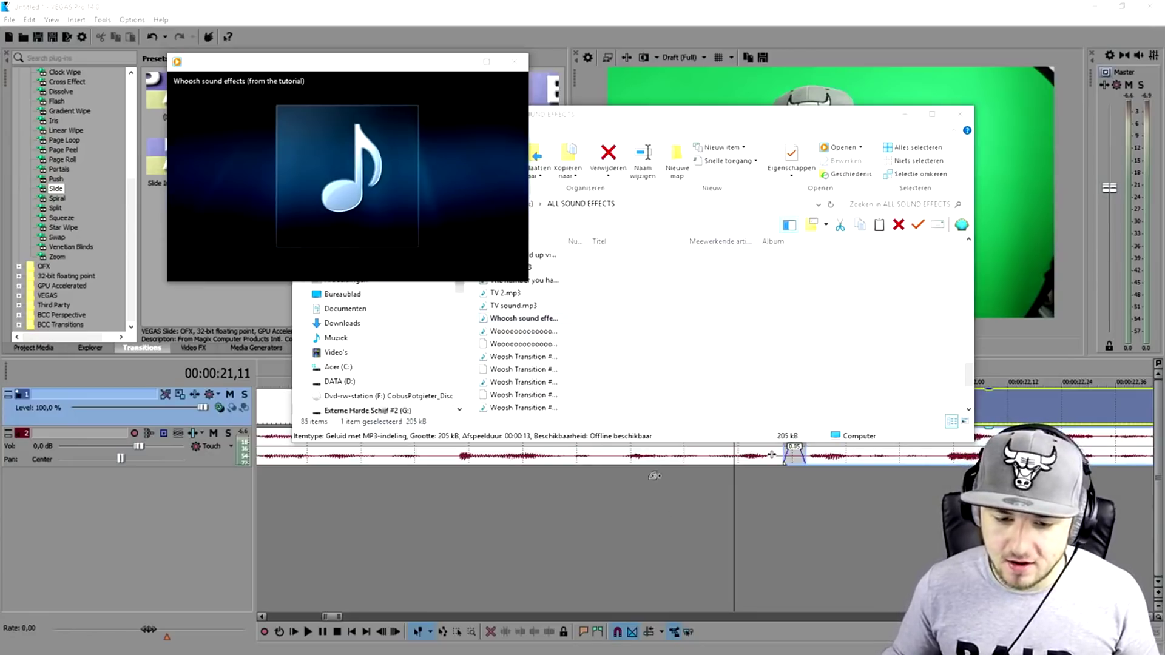
- Add the whoosh sound to an audio track at the transition and play it from about 22 seconds
drag(629, 492, 846, 503)
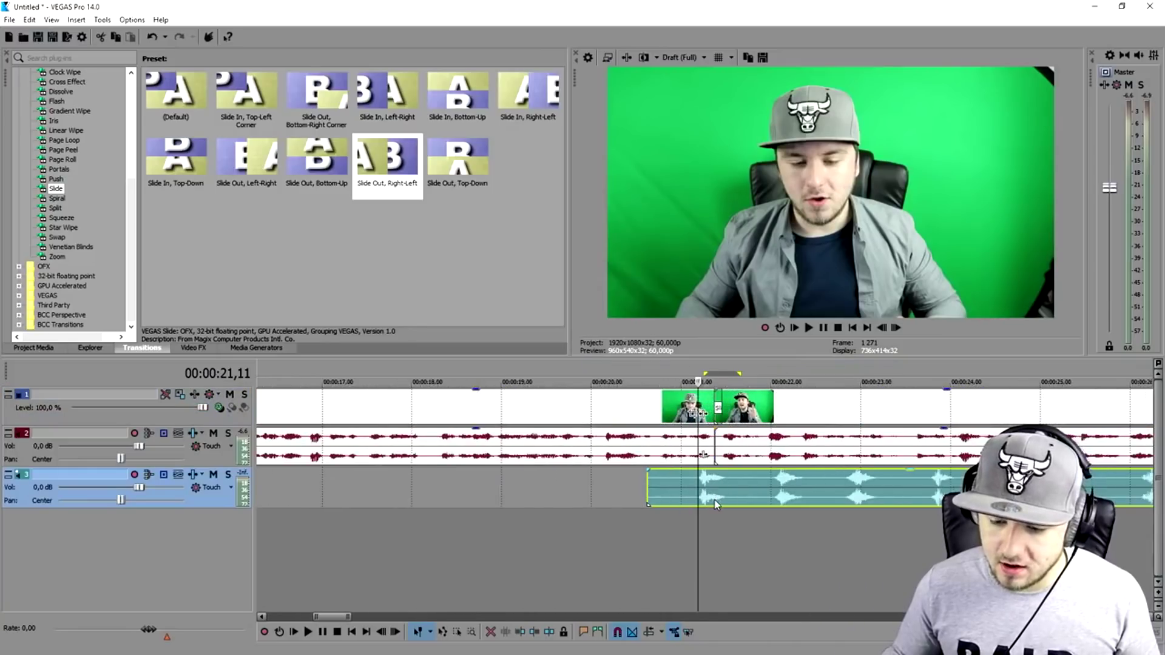
scroll(777, 496, down, 3)
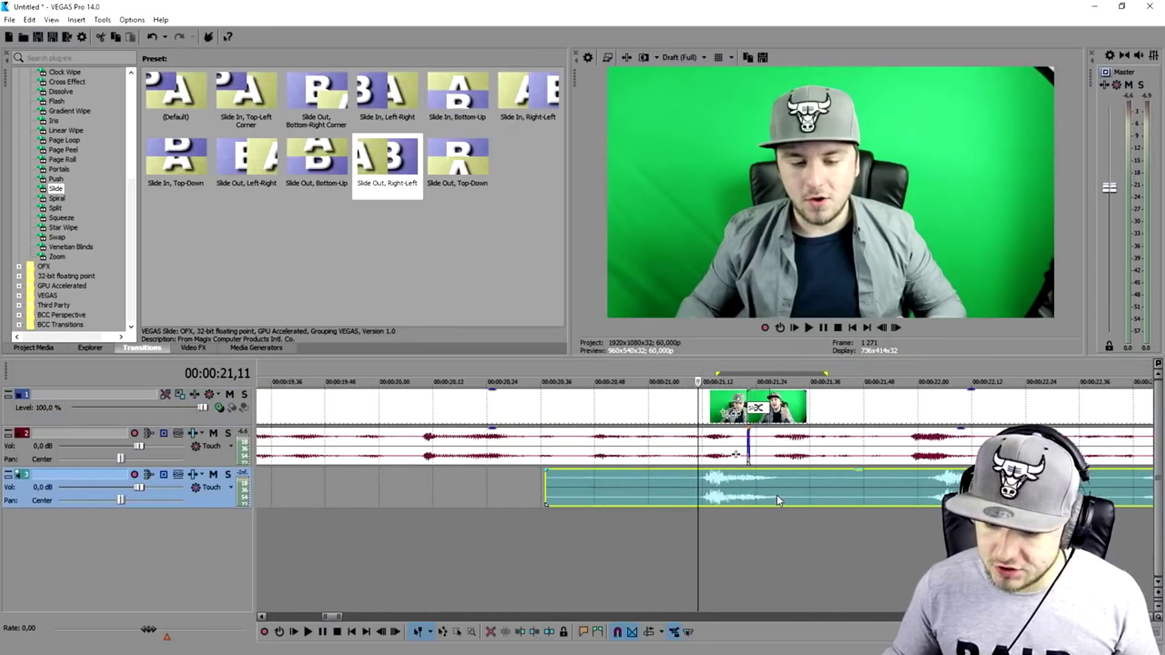
scroll(738, 512, up, 5)
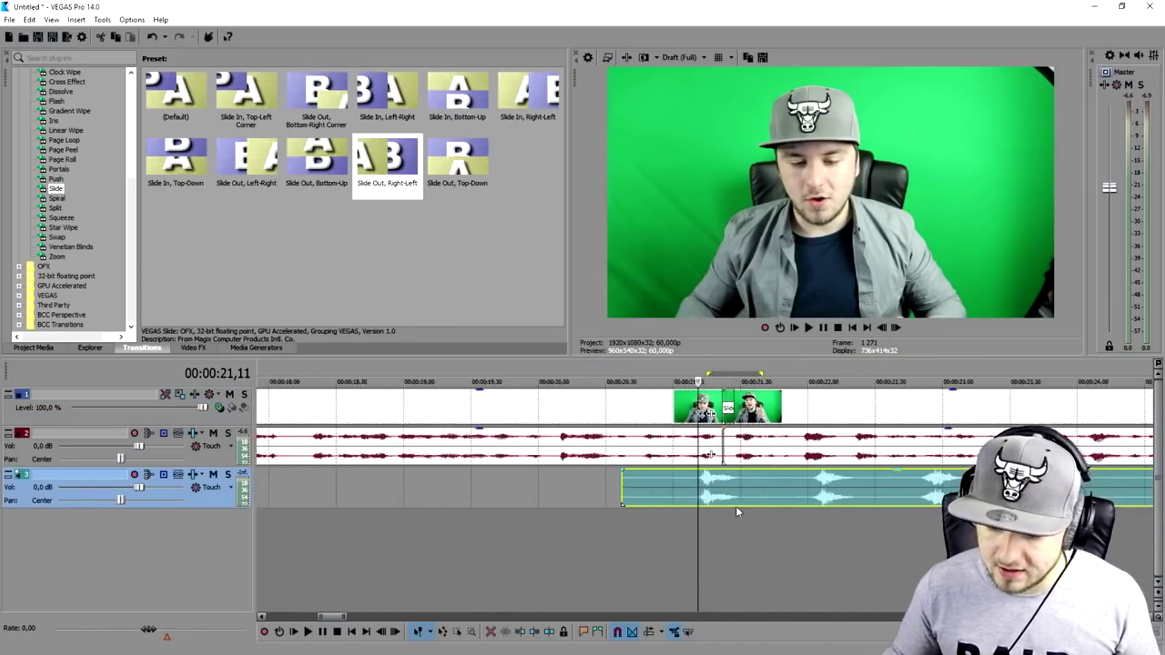
click(804, 486)
key(space)
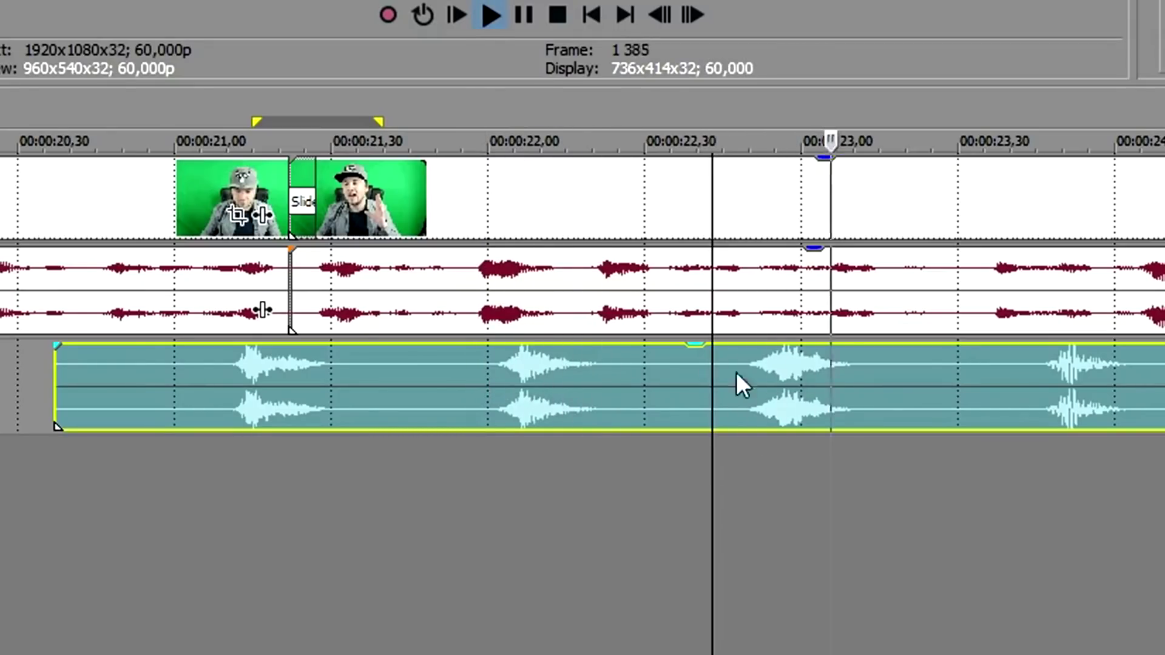
scroll(789, 389, down, 2)
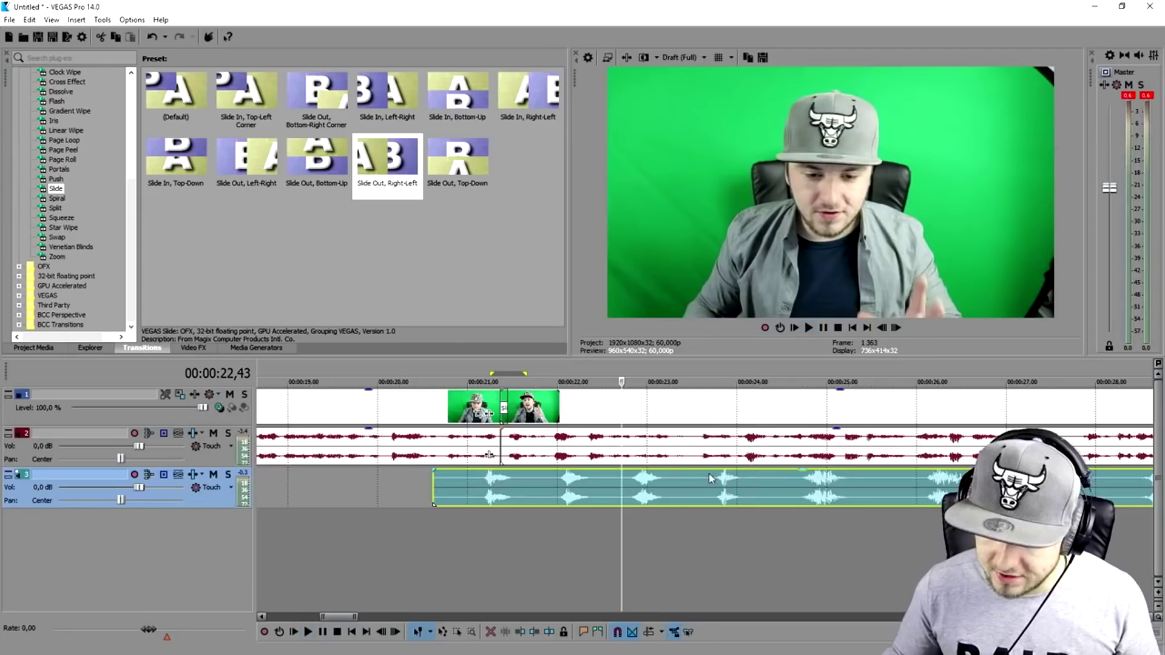
- Split the whoosh at two points with S and delete the extra pieces, keeping one short burst
key(s)
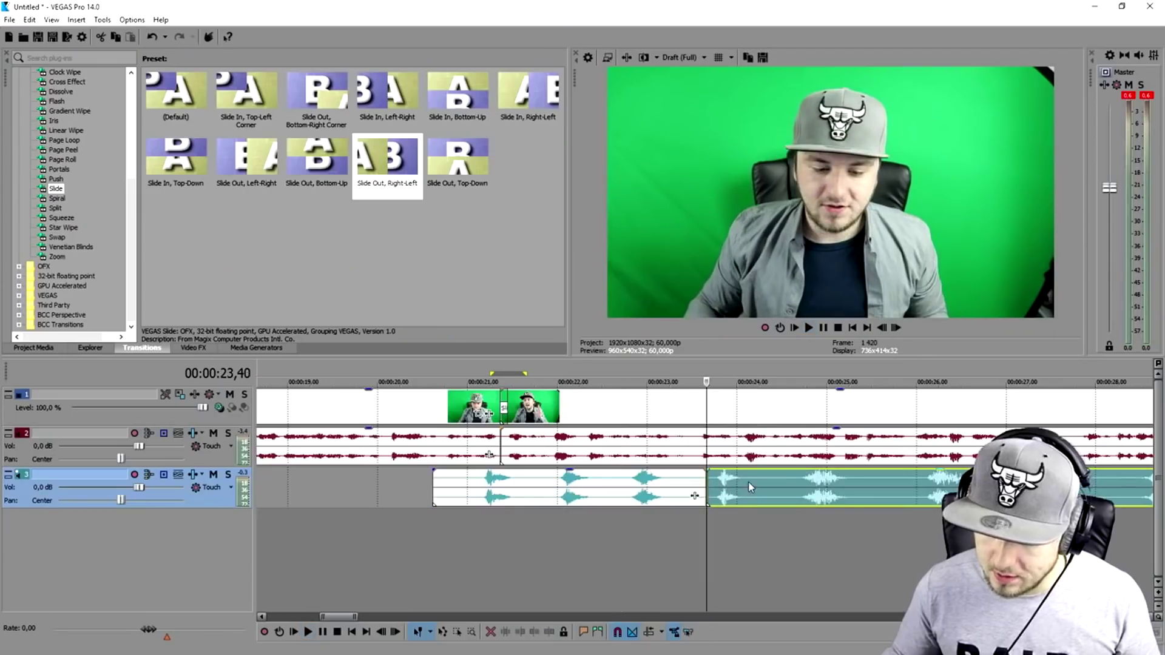
click(751, 488)
key(s)
ctrl+click(686, 482)
key(Delete)
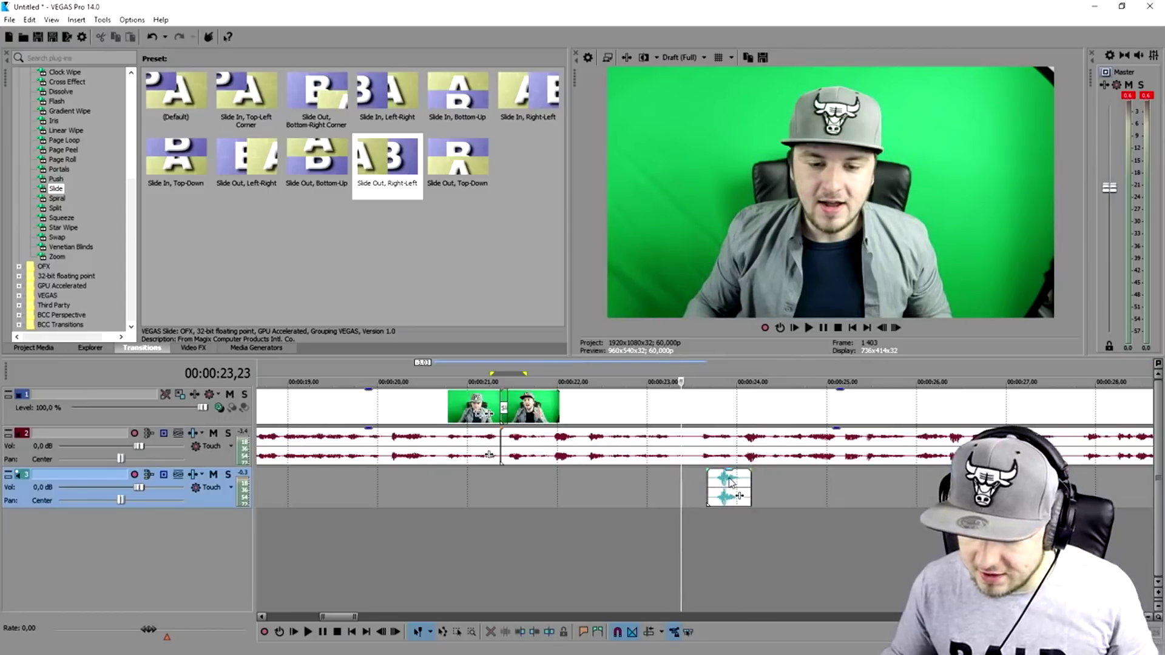
click(730, 483)
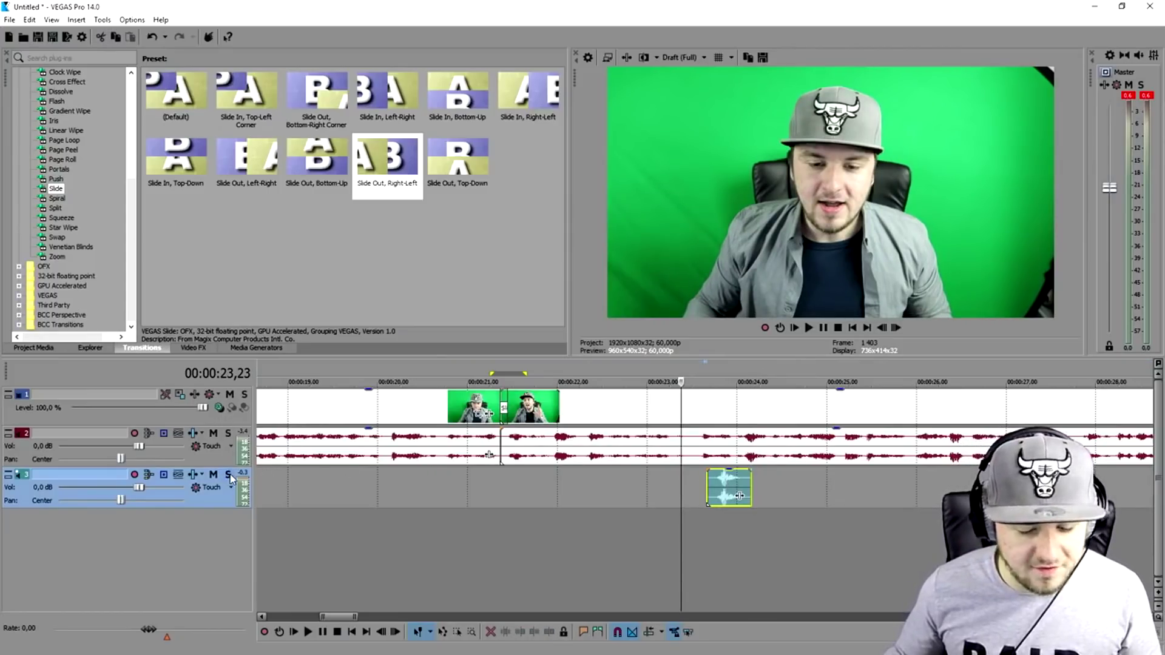
- Audition the whoosh soloed on track 3, then move it under the Slide transition near 21 s
click(228, 475)
key(space)
key(space)
click(229, 475)
drag(738, 490, 494, 475)
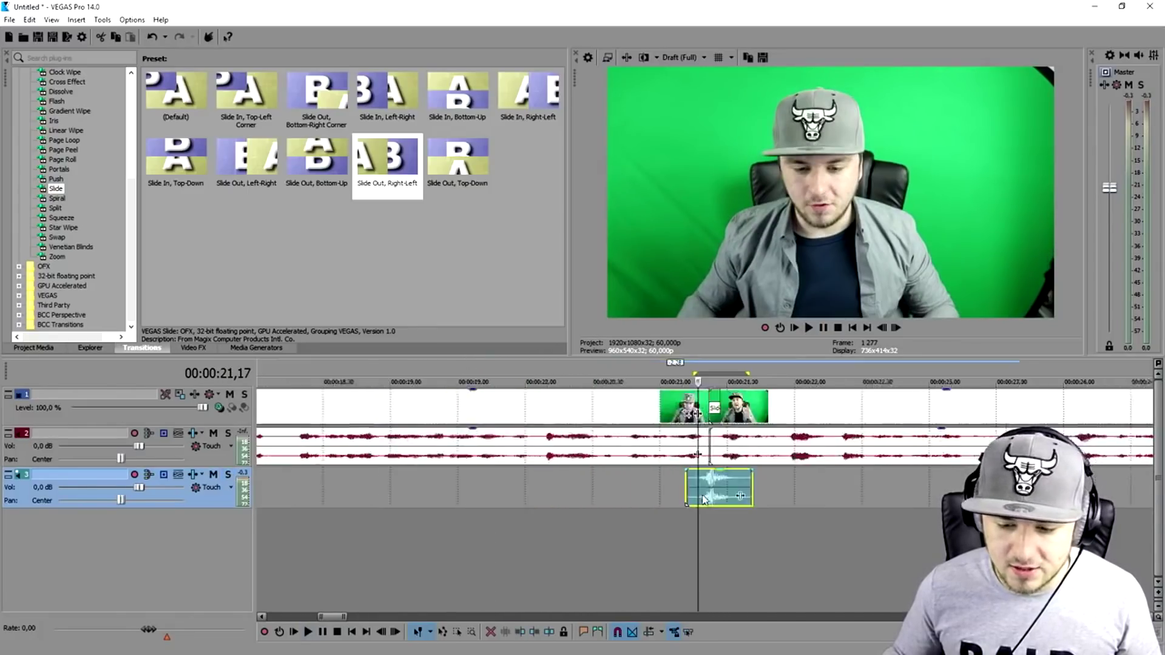
scroll(616, 399, up, 5)
- Lower the whoosh event's gain to about -2.4 dB and play back the transition
click(431, 363)
key(space)
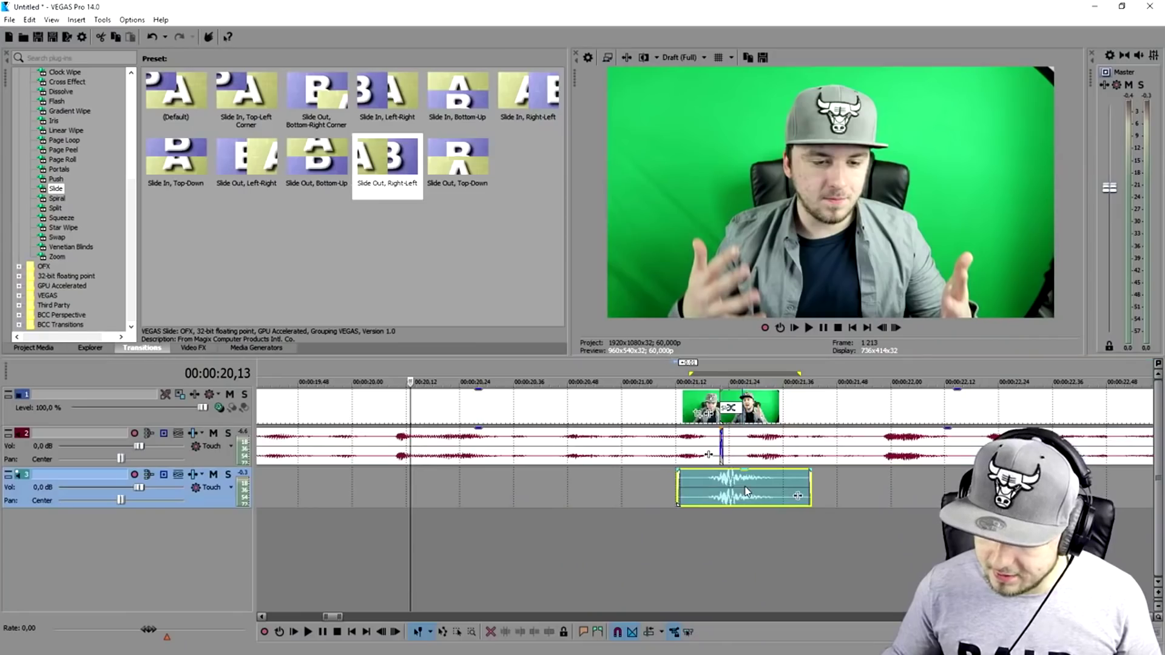
drag(755, 471, 755, 483)
key(space)
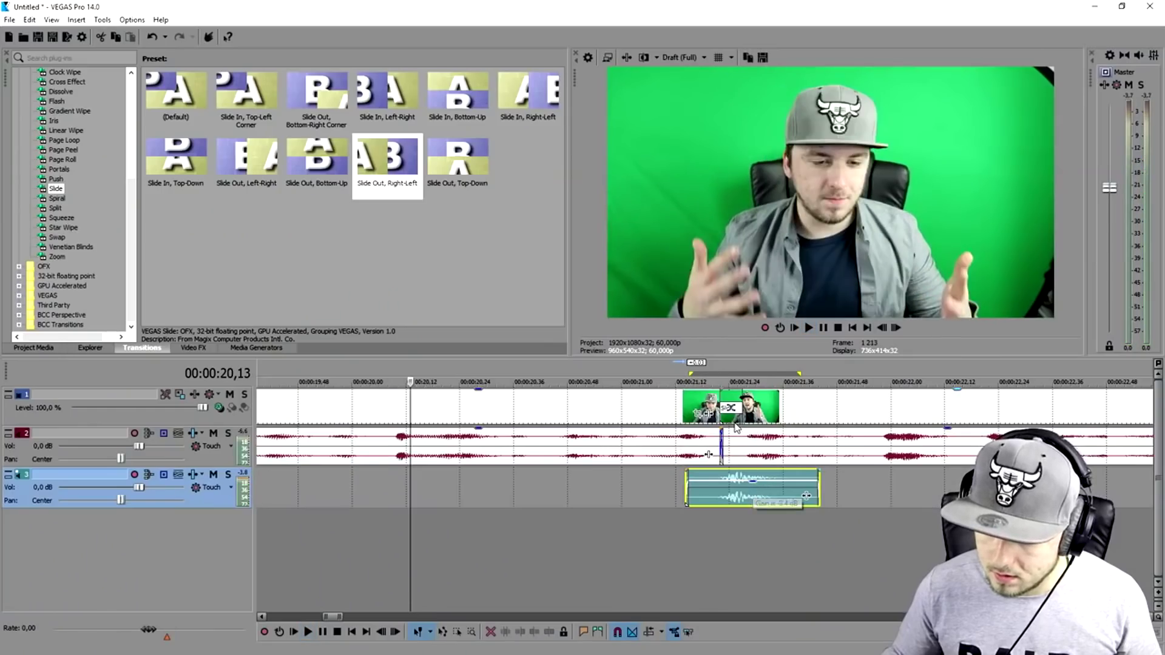
key(space)
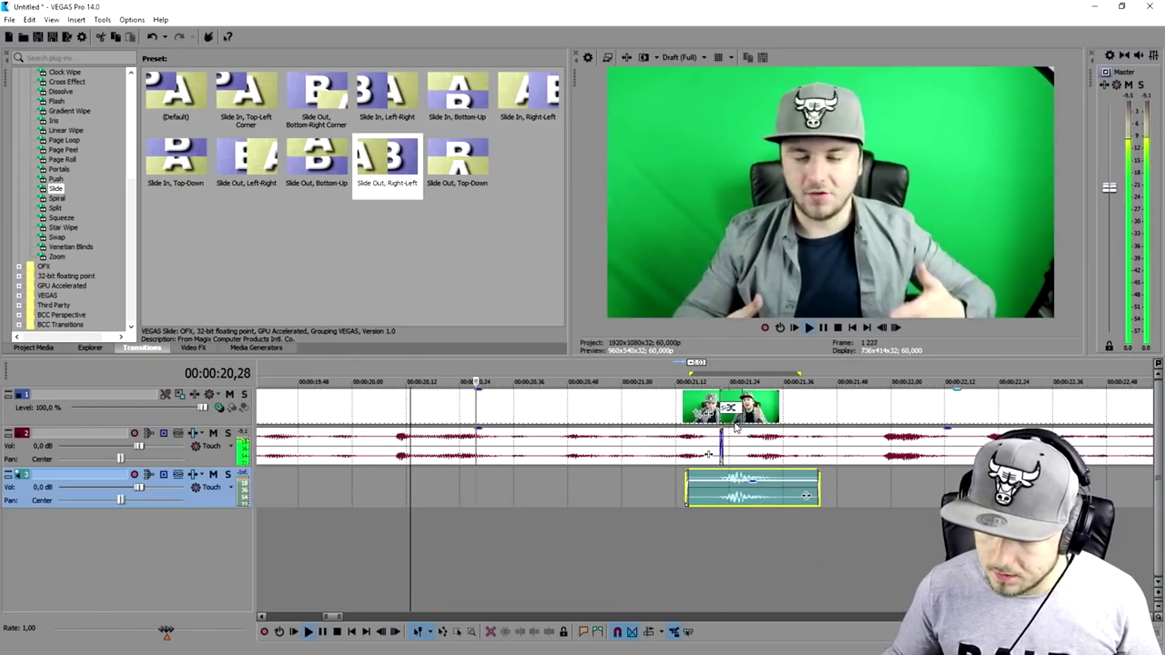
key(space)
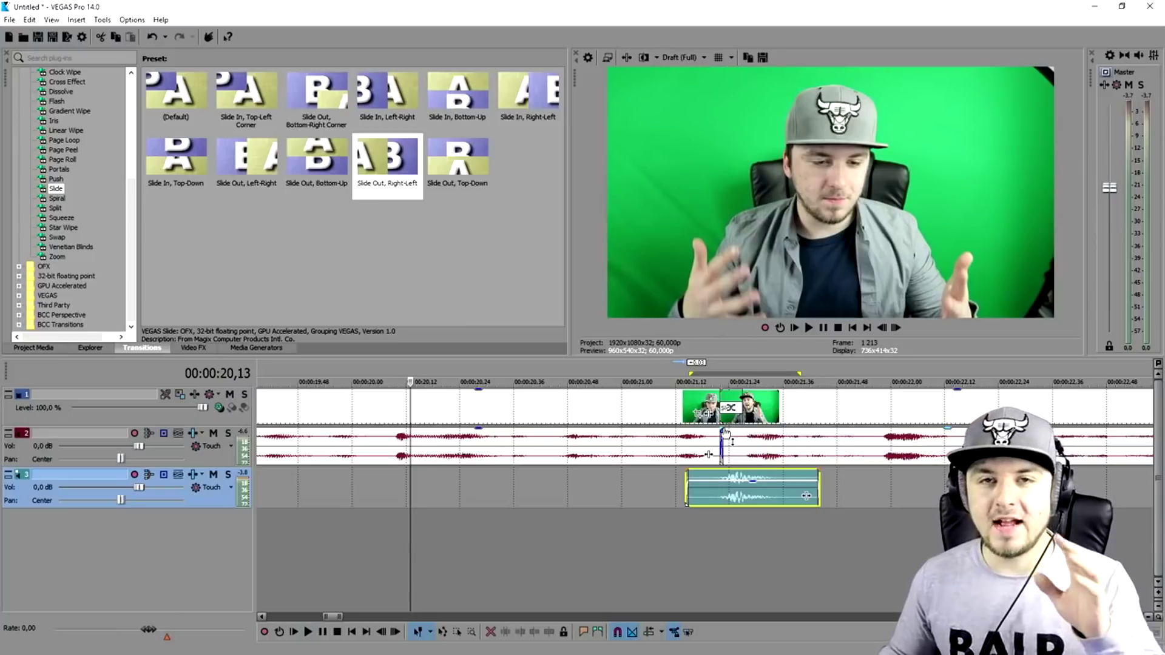
- Nudge the second video event slightly later and review playback up to about 20,45
drag(777, 417, 783, 415)
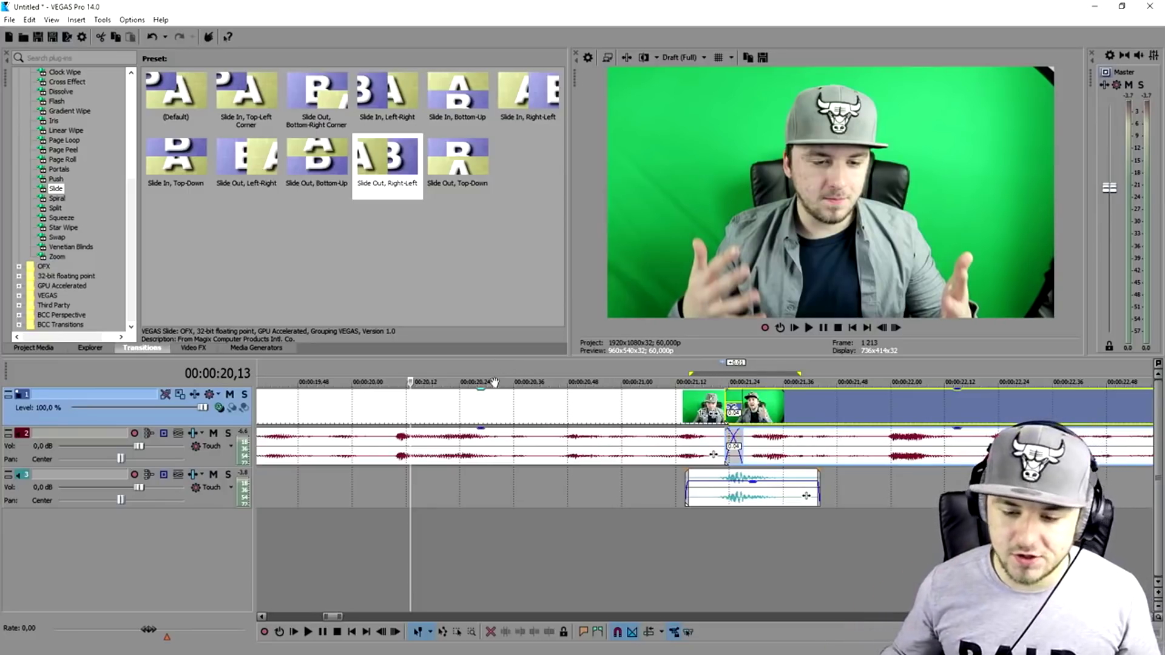
click(567, 375)
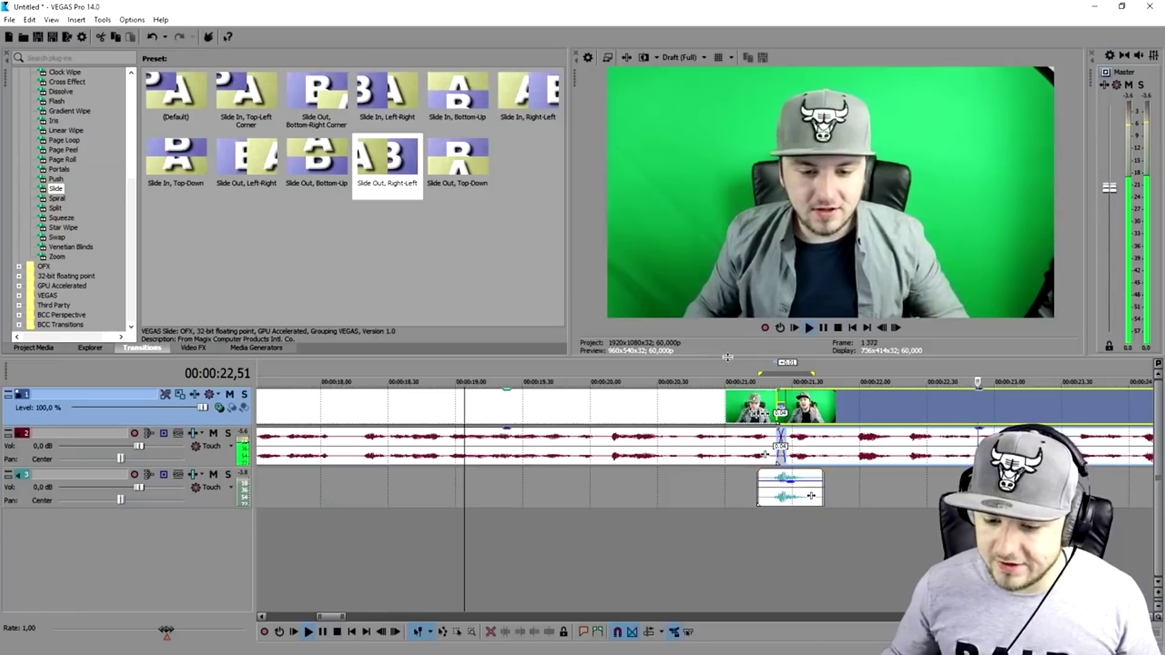
click(698, 371)
- Play the transition from 20,45 to check how the whoosh syncs with it
click(692, 373)
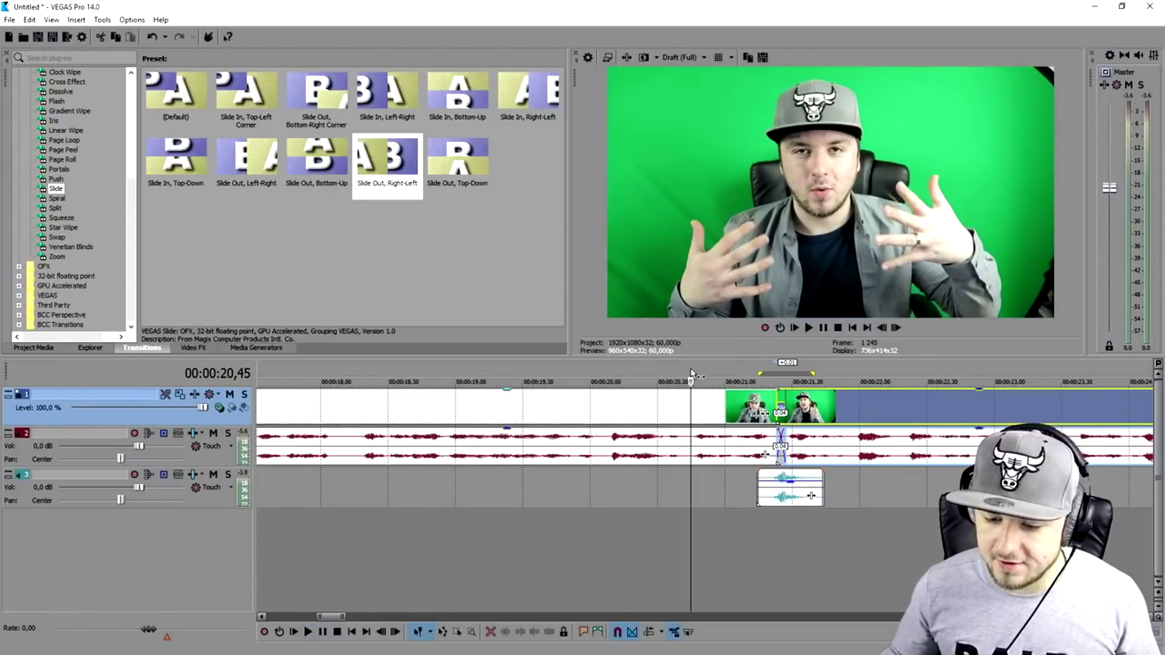
key(space)
key(space)
scroll(890, 499, up, 5)
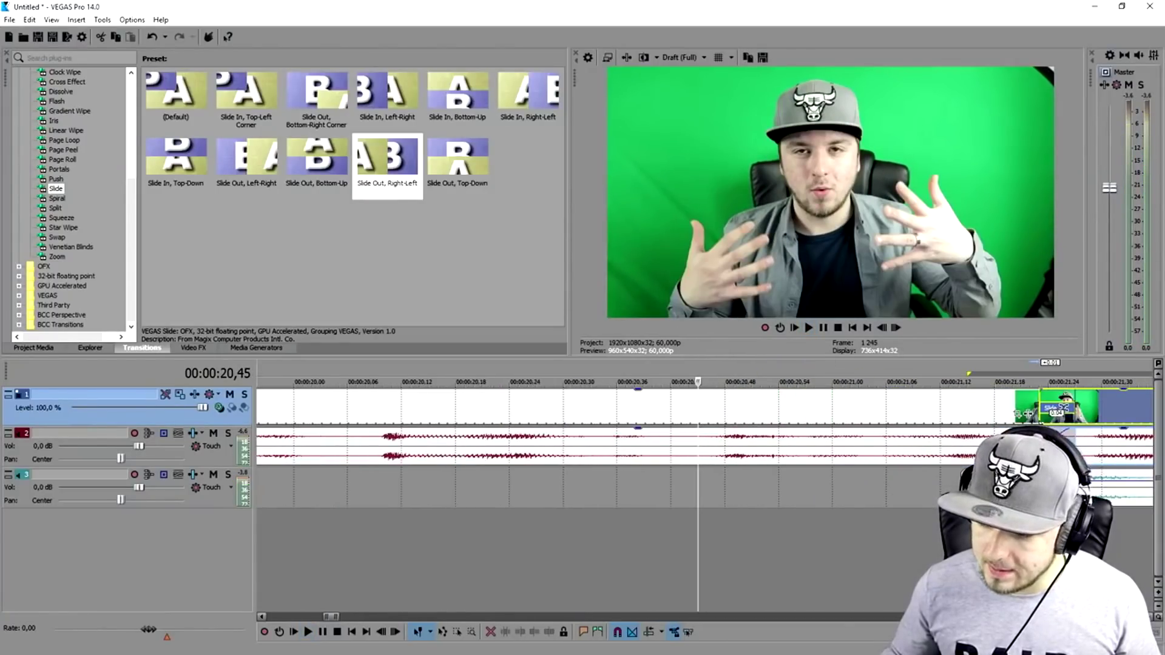
drag(1068, 407, 1031, 488)
scroll(855, 495, down, 5)
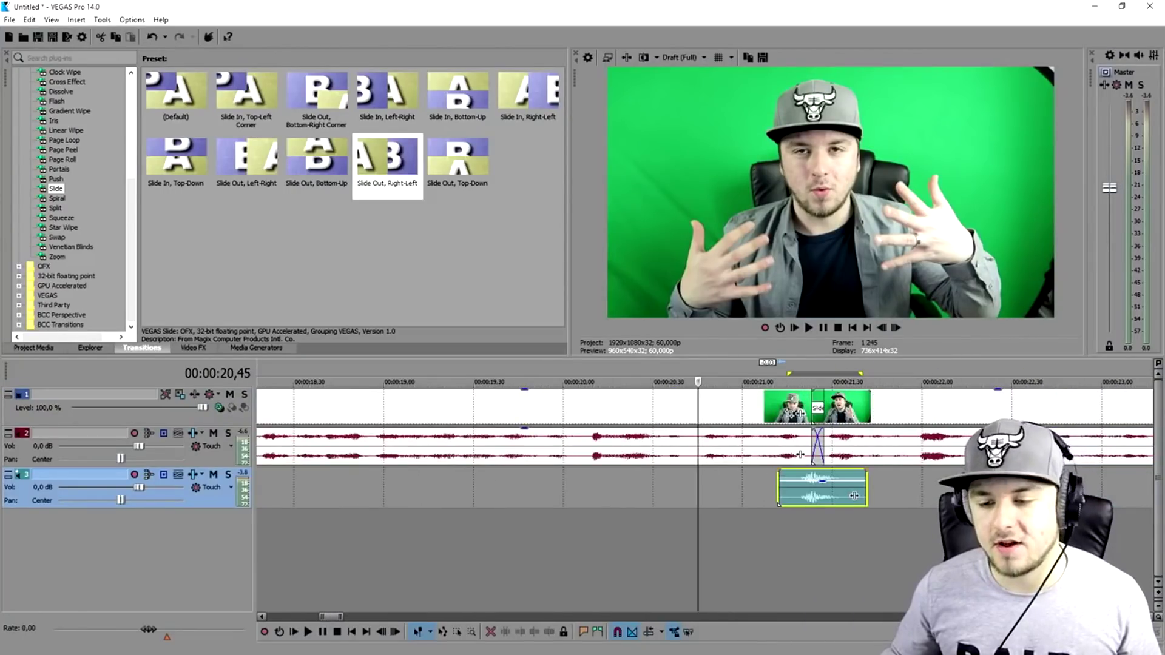
key(space)
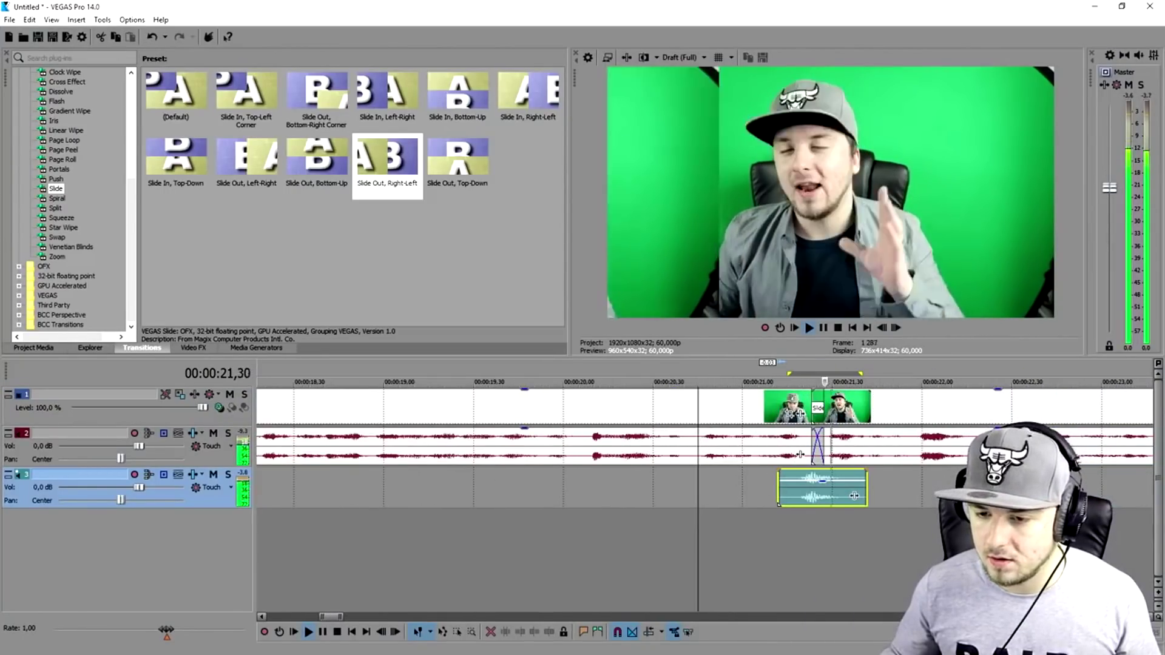
key(space)
scroll(874, 417, up, 5)
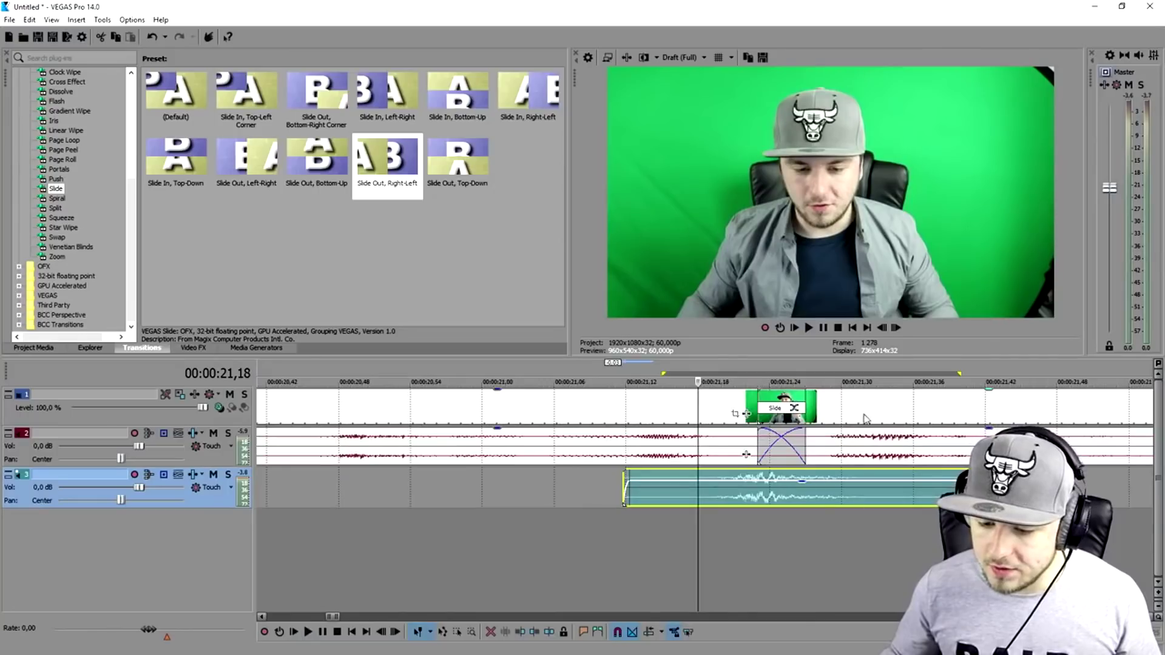
- Shift the whoosh event on track 3 a few frames later twice, previewing against the transition
drag(767, 498, 790, 499)
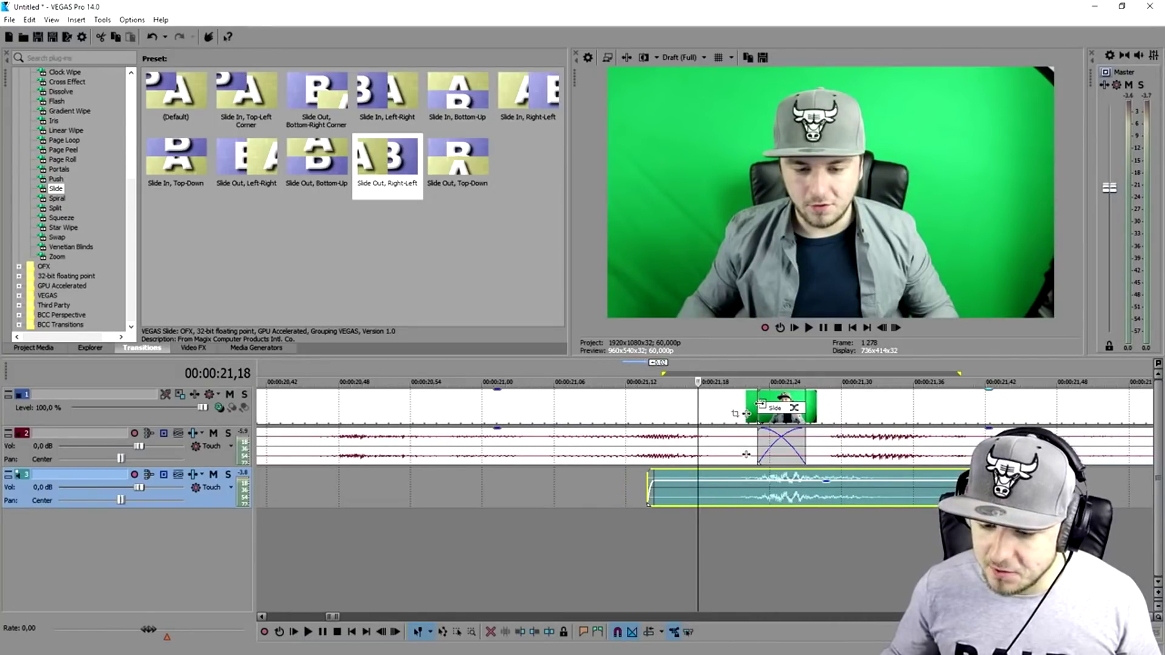
scroll(820, 405, down, 5)
click(636, 373)
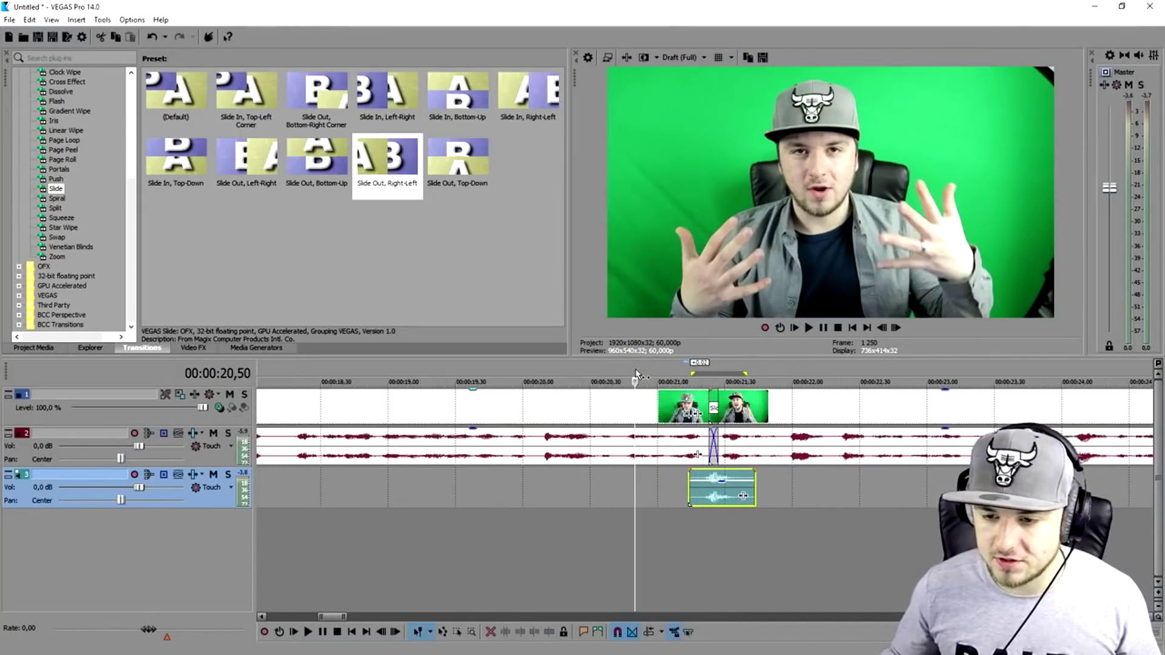
key(space)
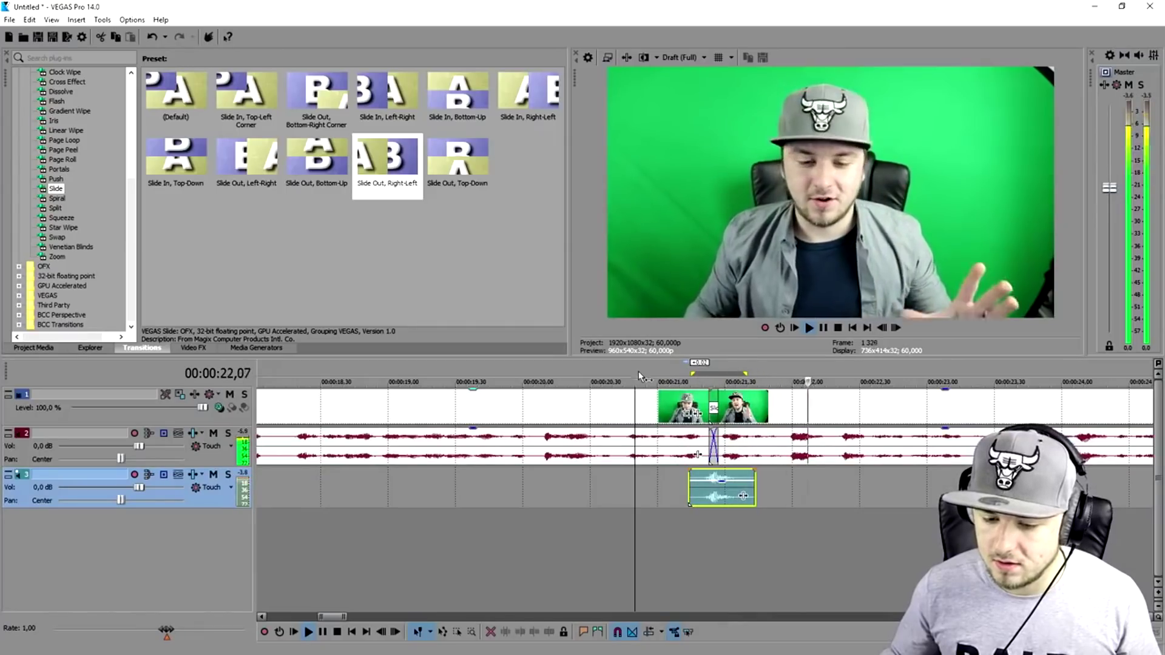
key(space)
drag(710, 493, 722, 497)
key(space)
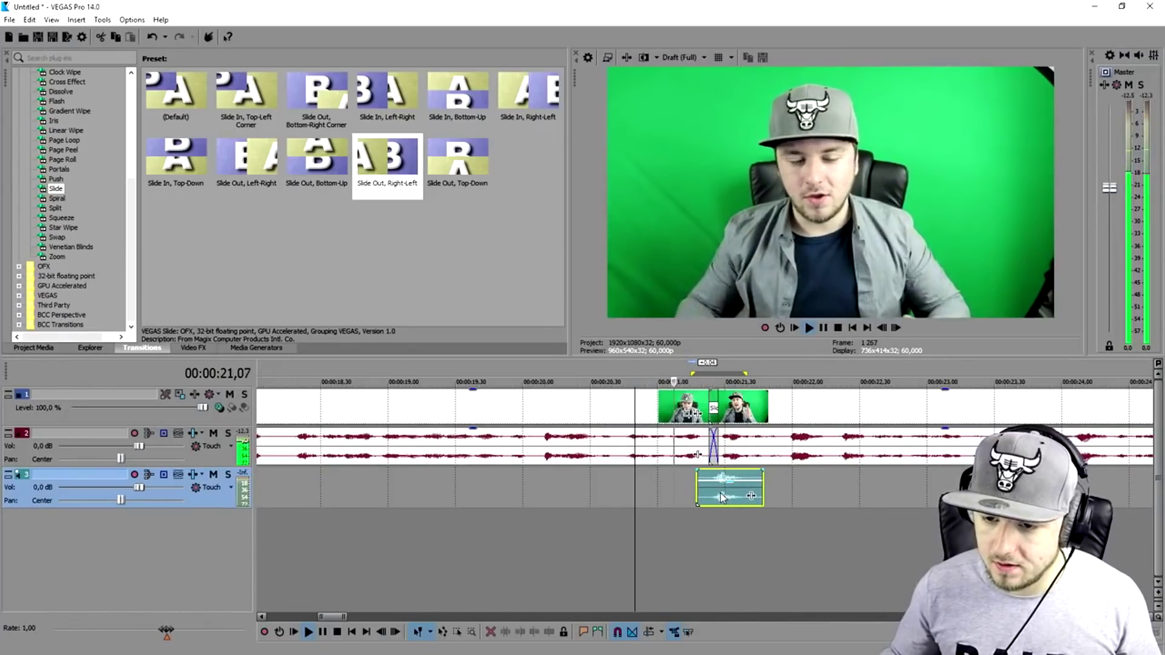
key(space)
key(space)
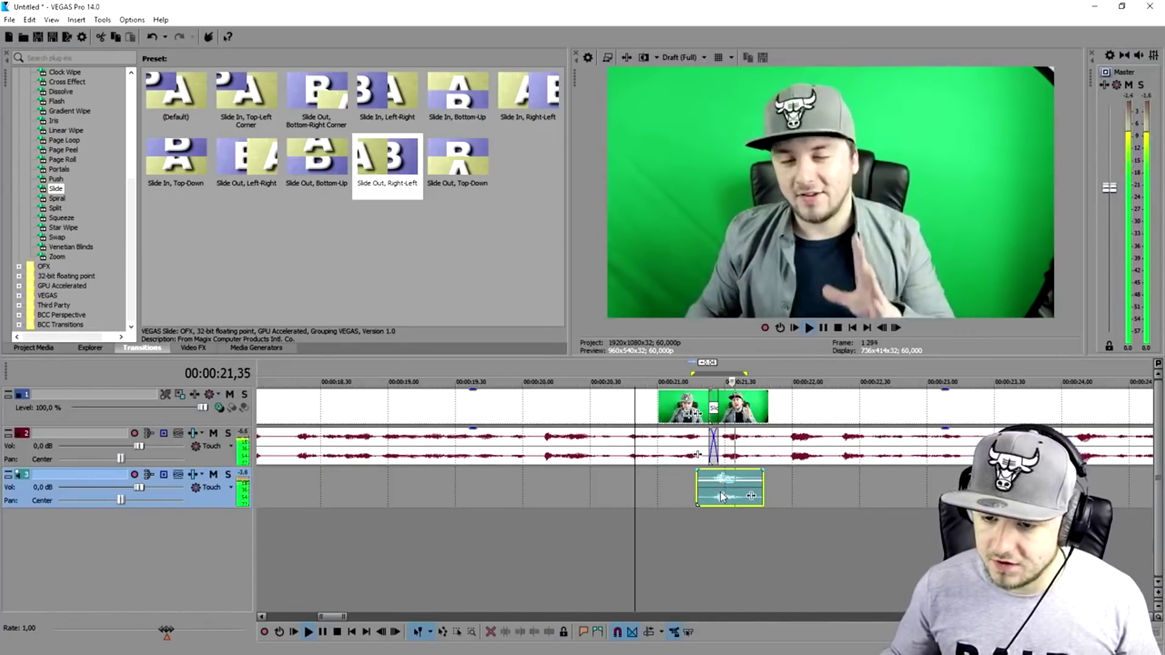
key(space)
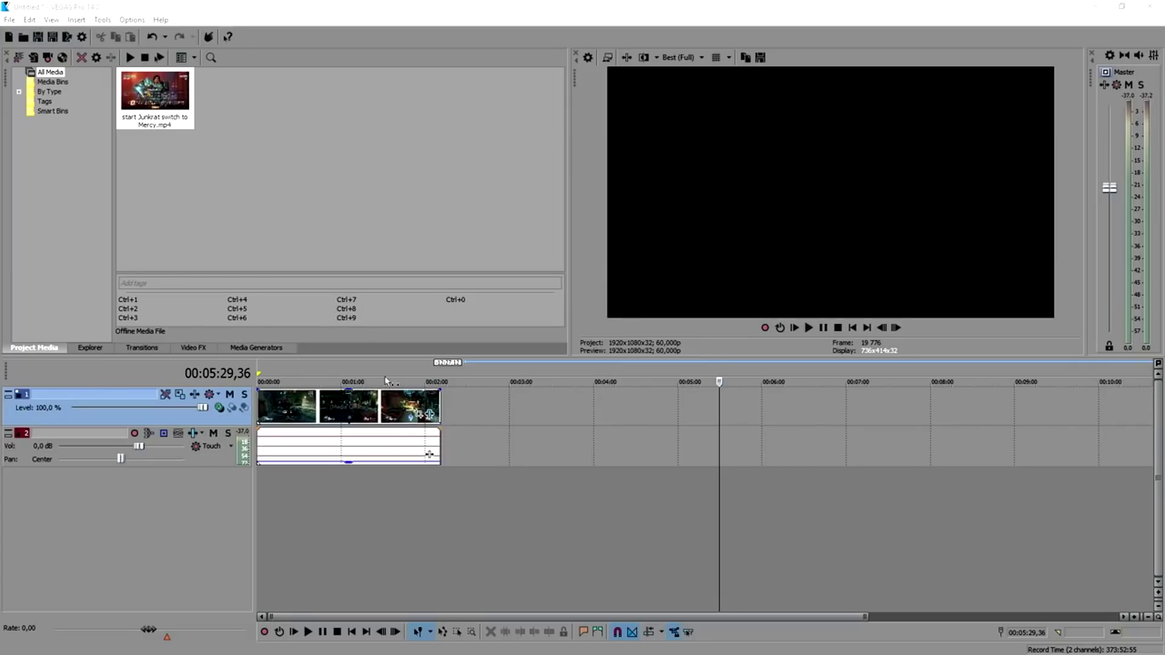
click(368, 363)
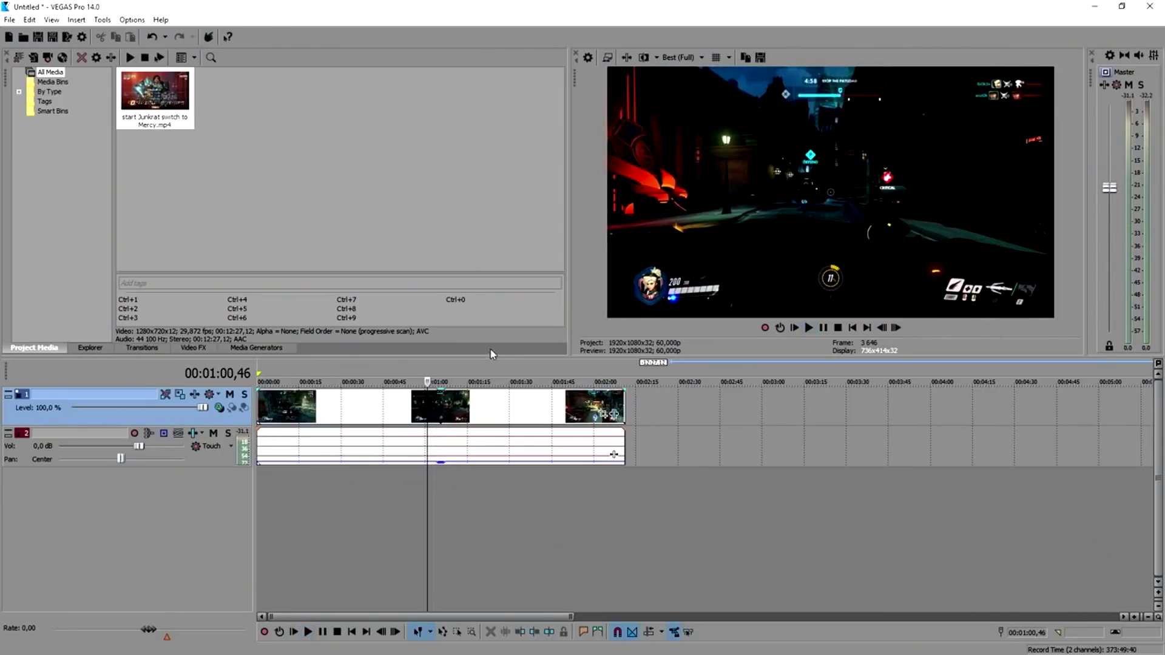
click(479, 367)
click(526, 372)
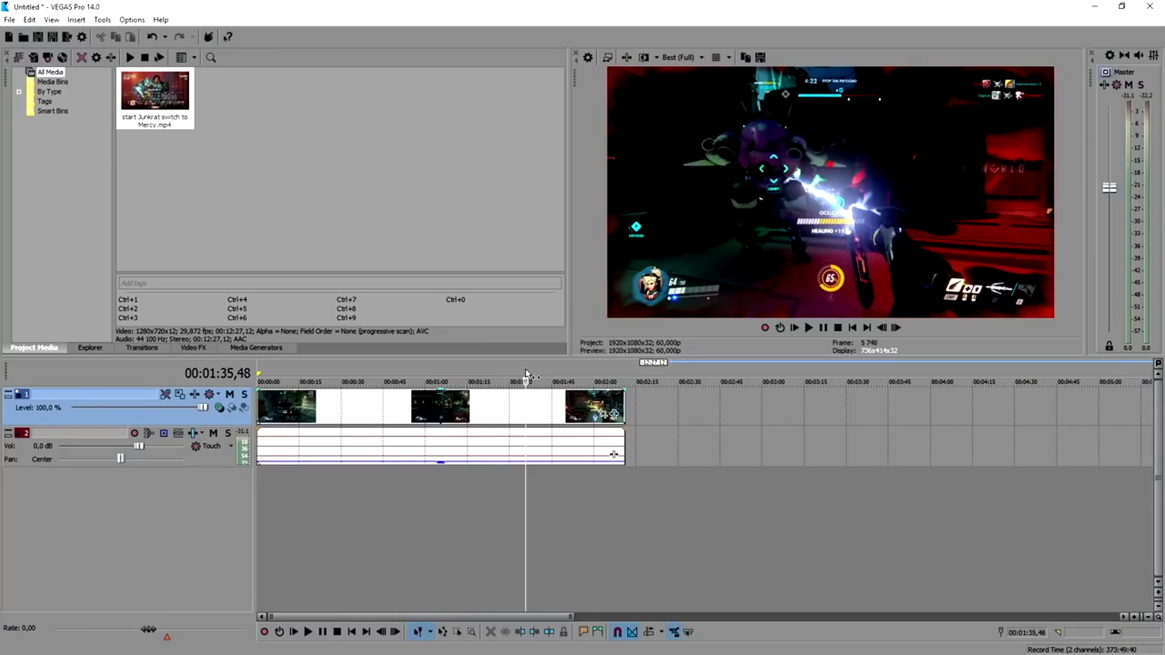
click(422, 366)
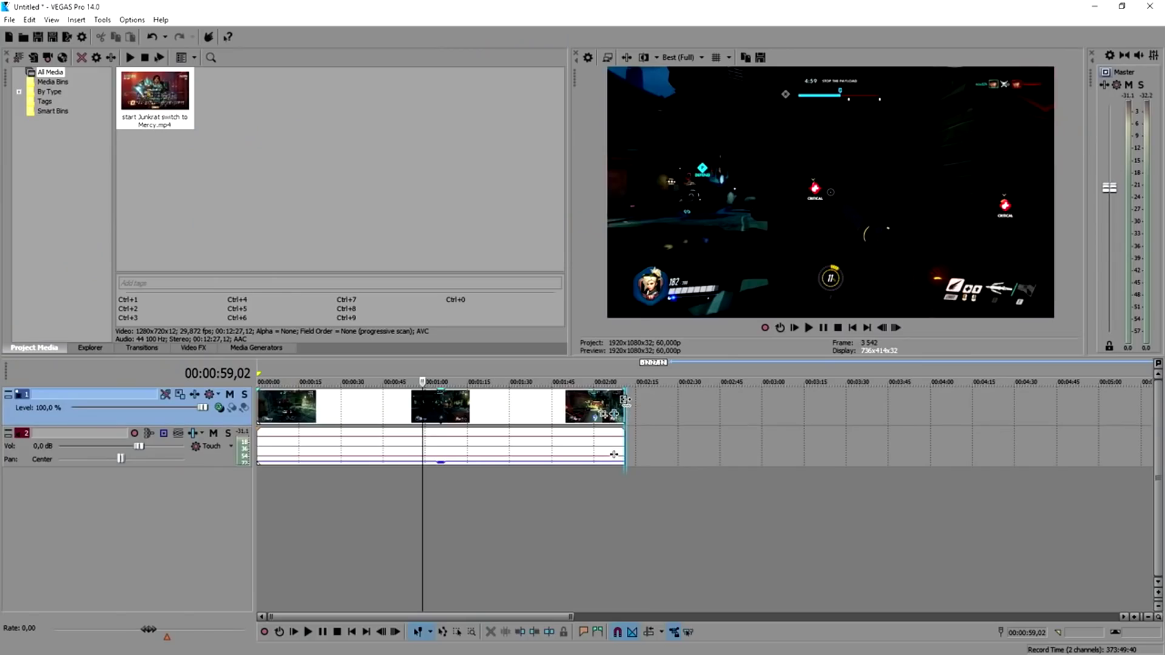
- Compress the Overwatch event to speed it up and play it from the start
drag(625, 400, 498, 407)
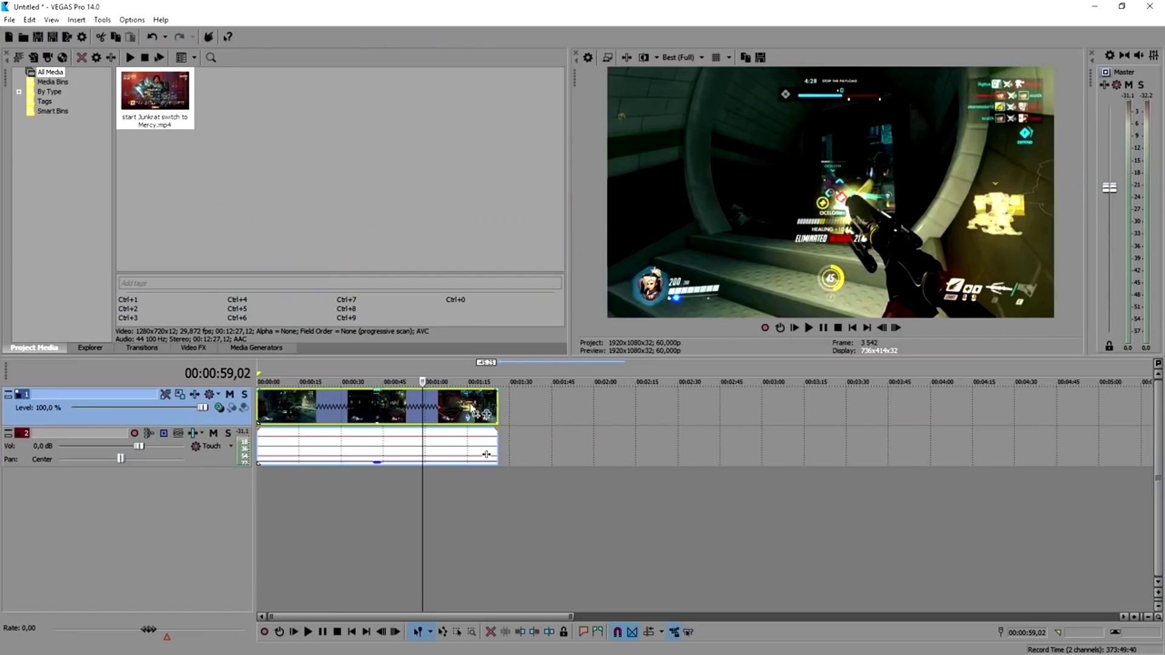
click(853, 329)
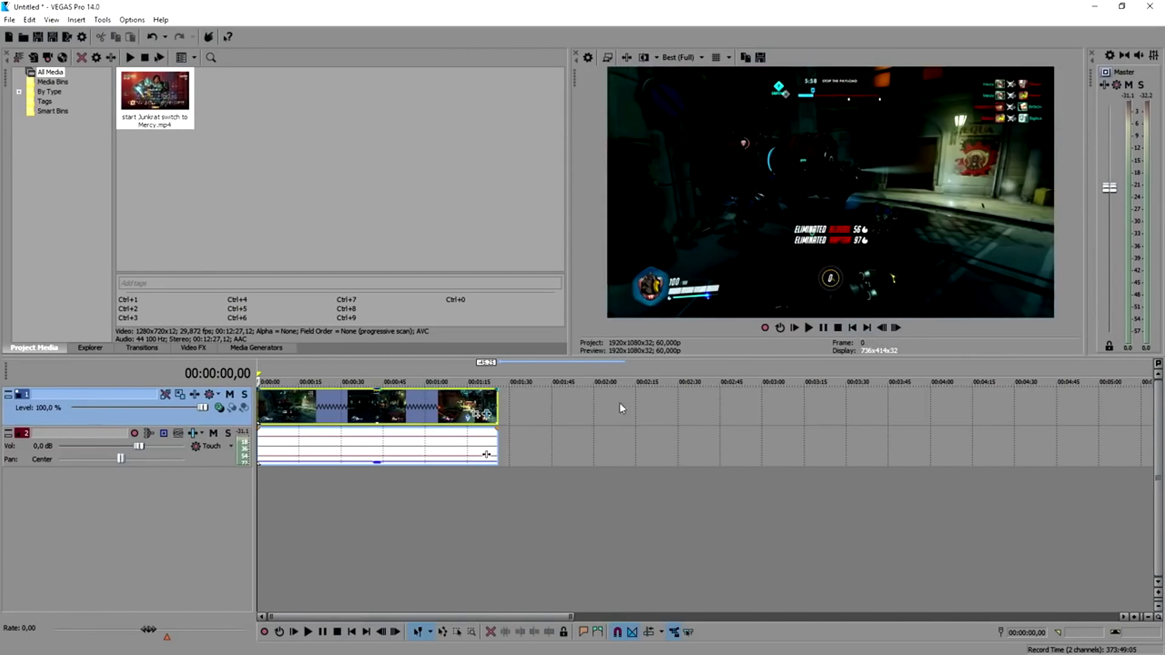
scroll(582, 419, up, 3)
key(space)
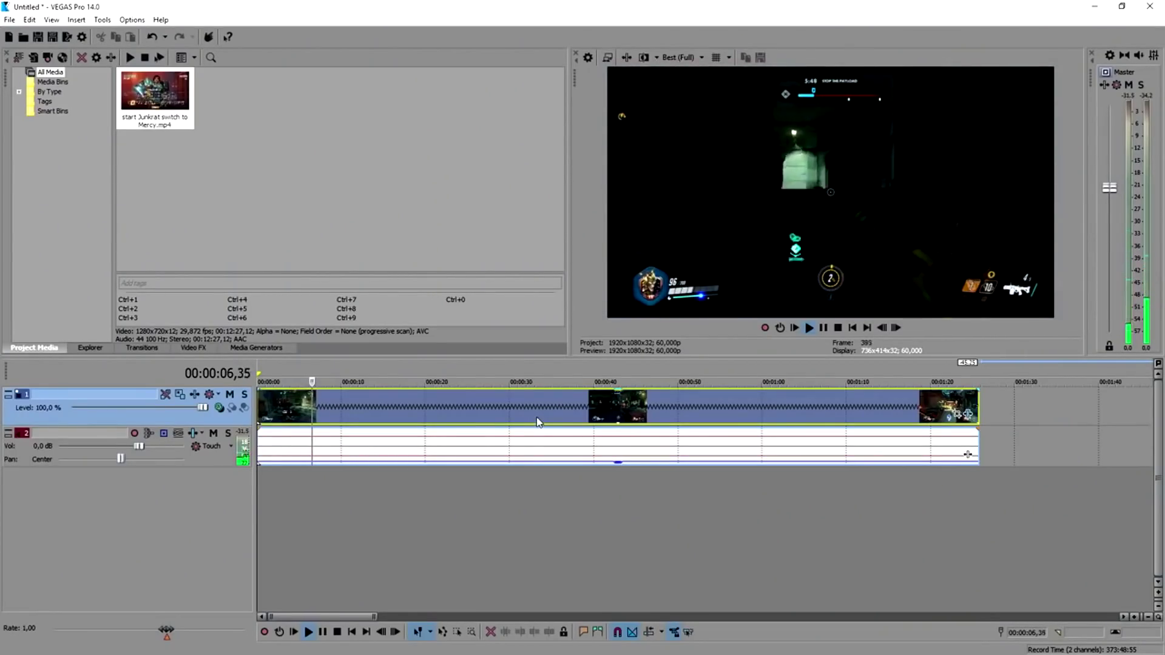
- Jump playback to about 52 seconds and zoom the timeline in around it
scroll(537, 419, down, 2)
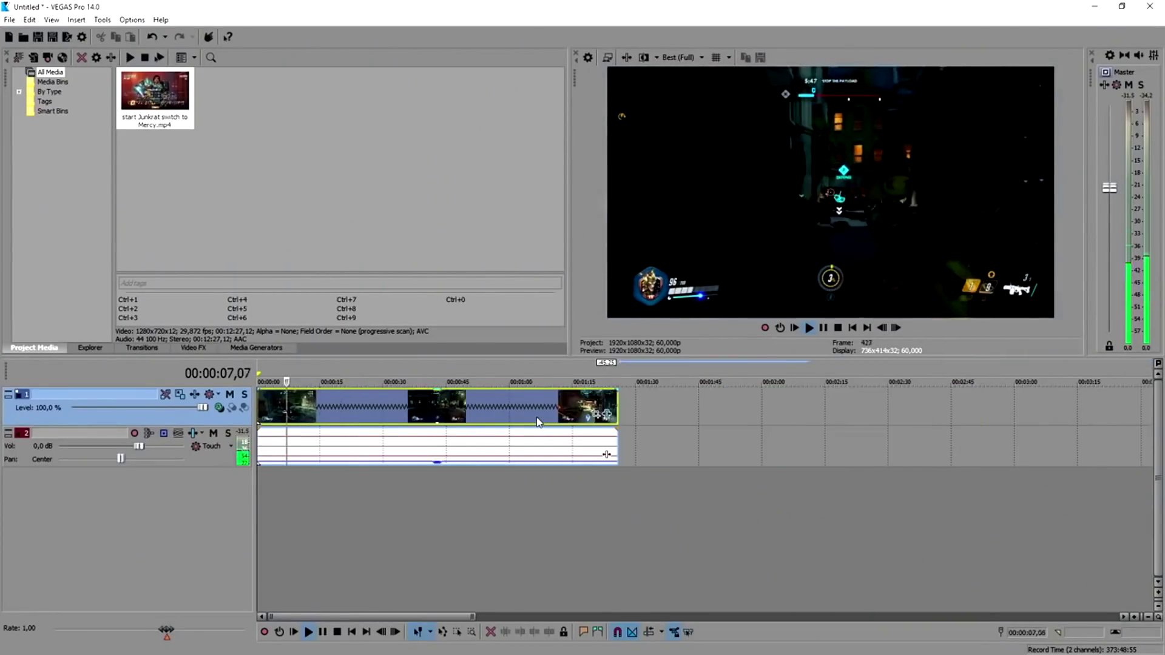
click(479, 373)
scroll(738, 384, up, 4)
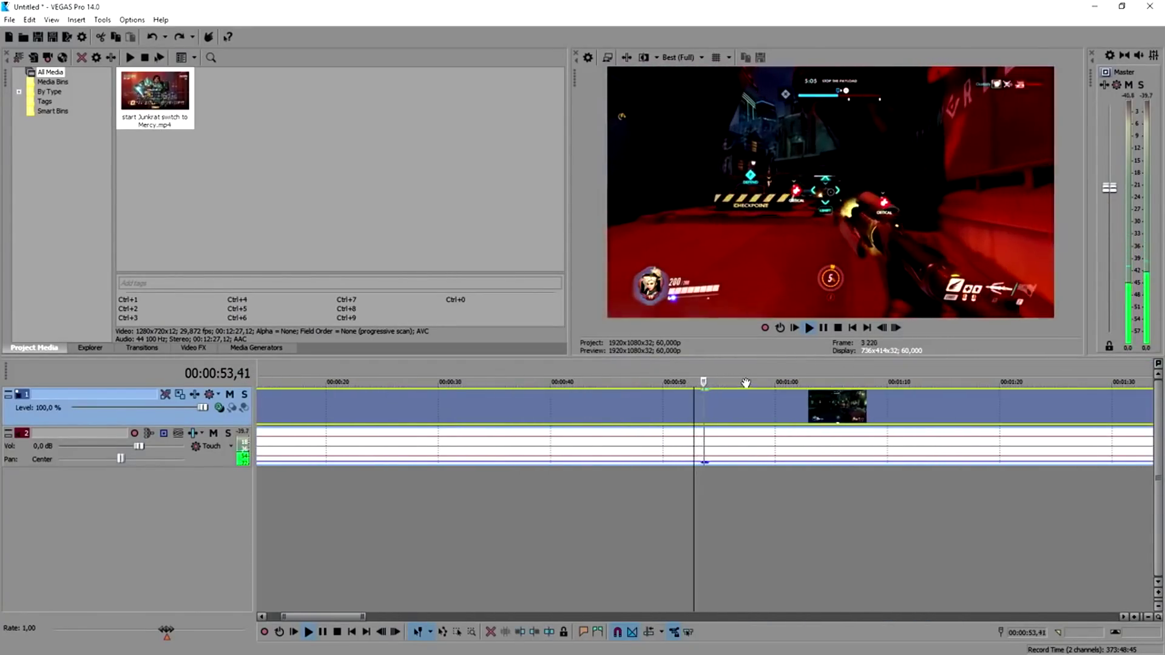
- Scrub past 55 seconds, then split the Overwatch clip with S during playback from 54,28
scroll(738, 384, down, 2)
drag(751, 378, 558, 365)
scroll(851, 365, down, 1)
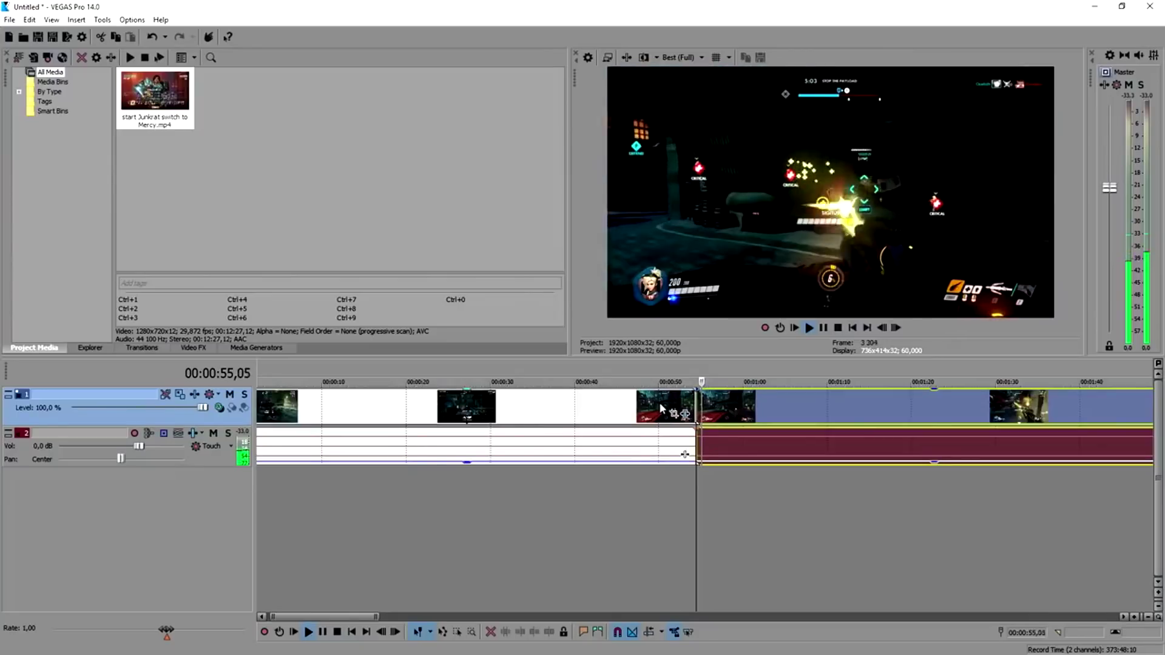
key(space)
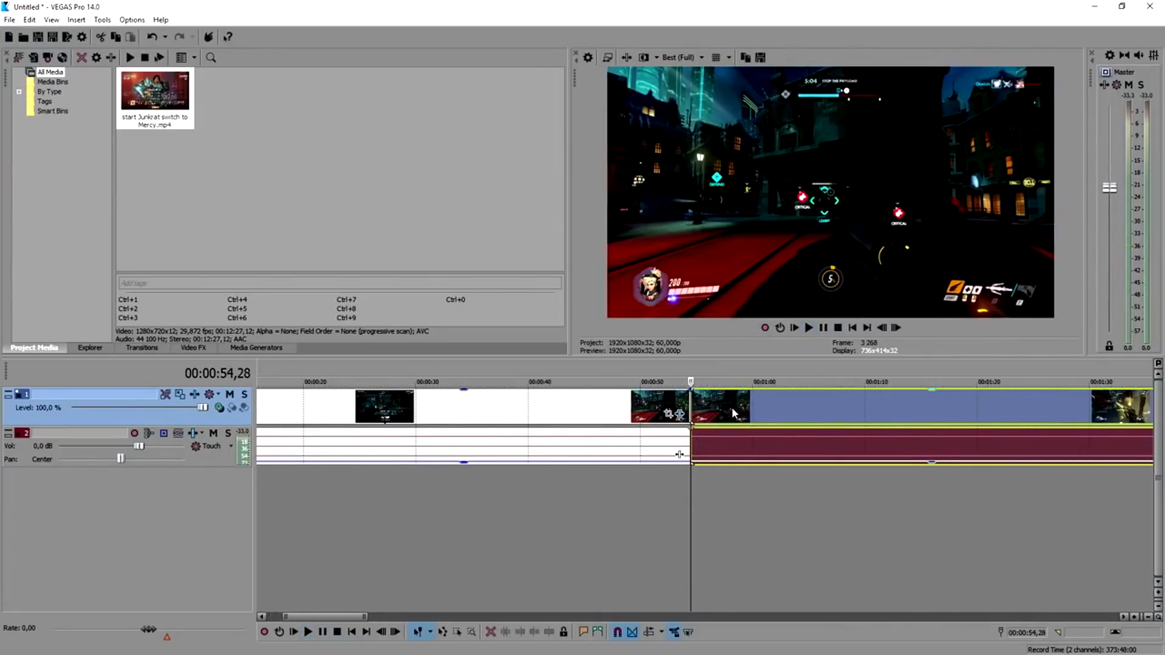
scroll(719, 403, up, 2)
key(space)
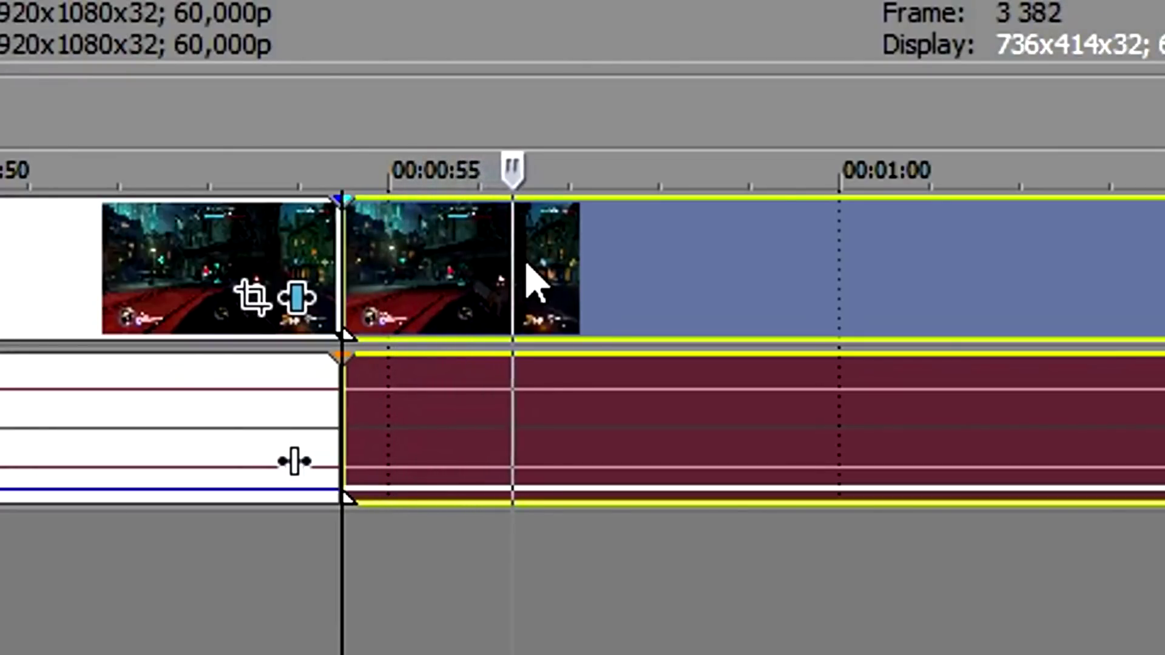
key(s)
key(space)
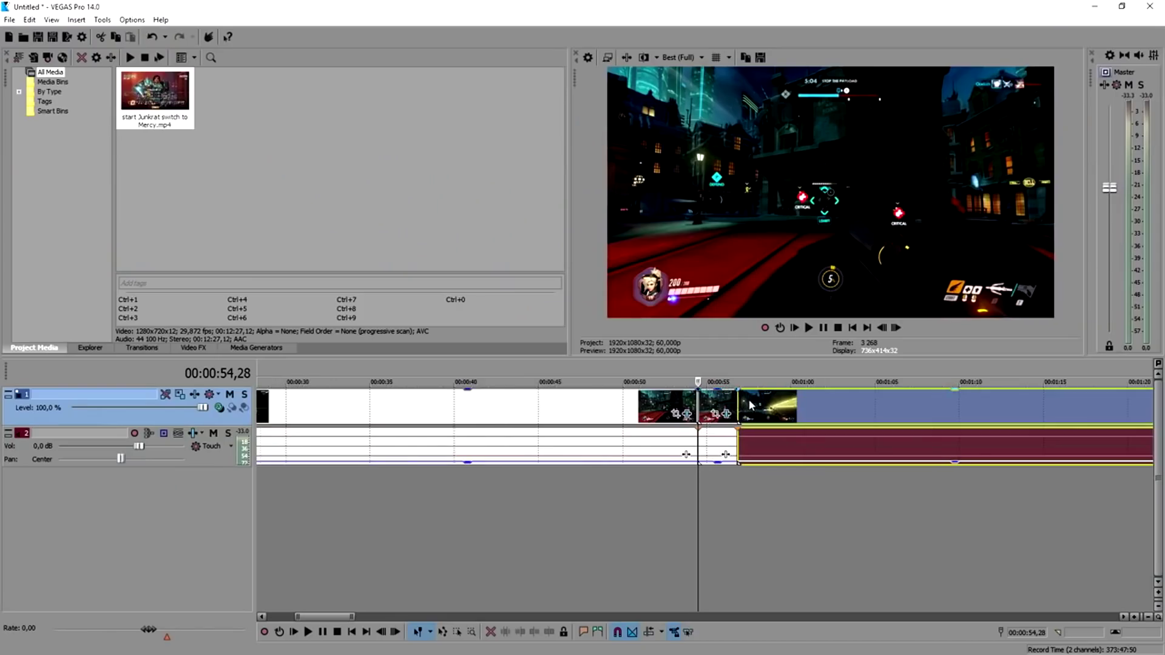
- Stretch the short piece into slow motion and butt the later event against it, reviewing from 48,50
drag(750, 403, 922, 404)
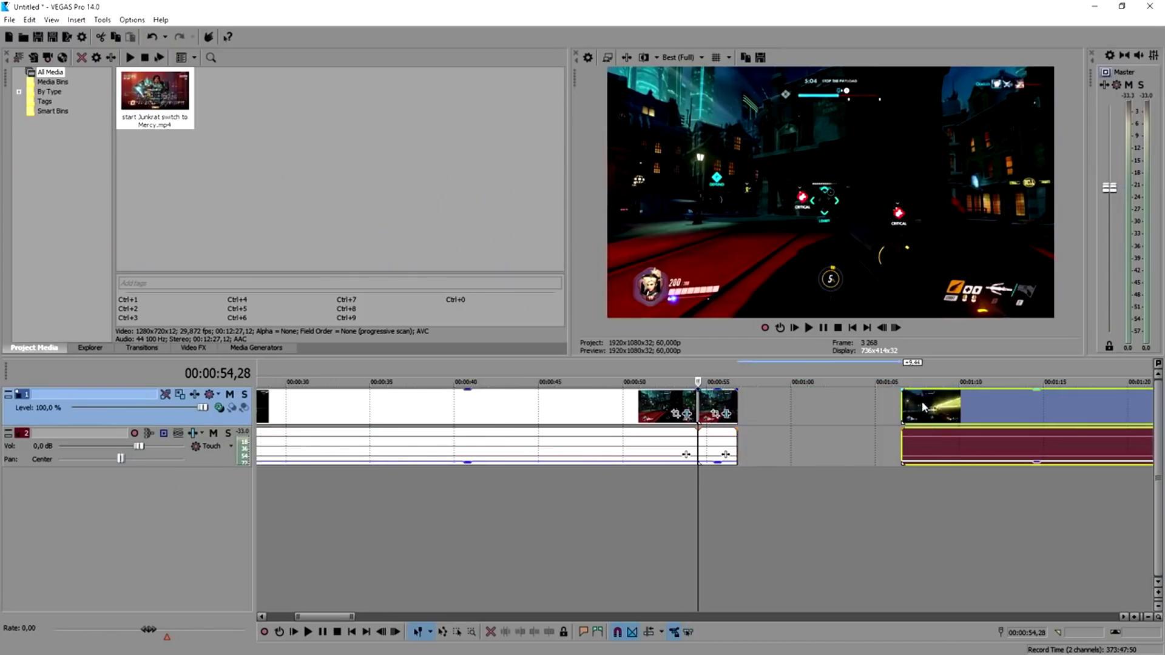
click(722, 407)
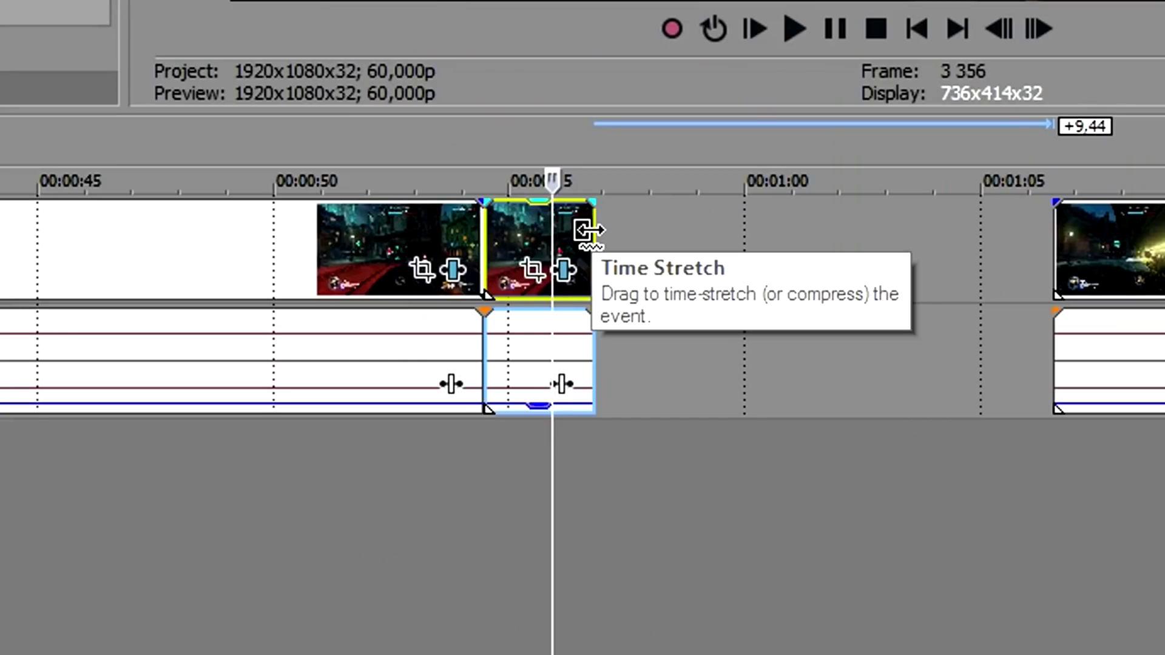
drag(734, 400, 756, 401)
drag(644, 230, 874, 263)
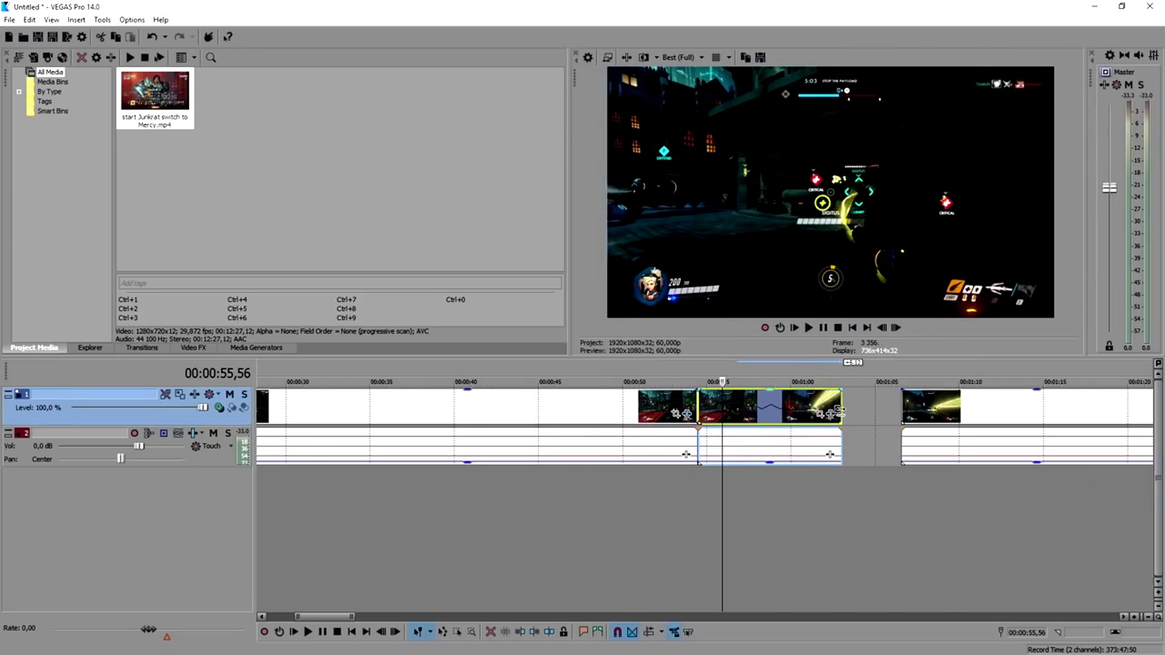
drag(839, 412, 853, 411)
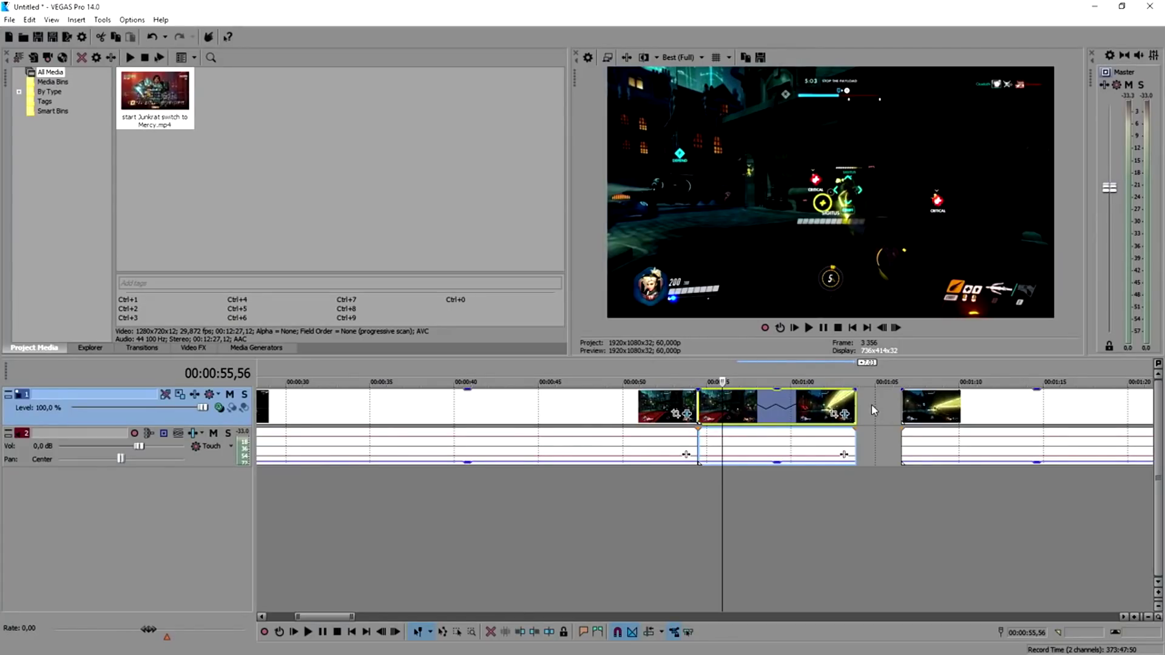
drag(931, 407, 886, 408)
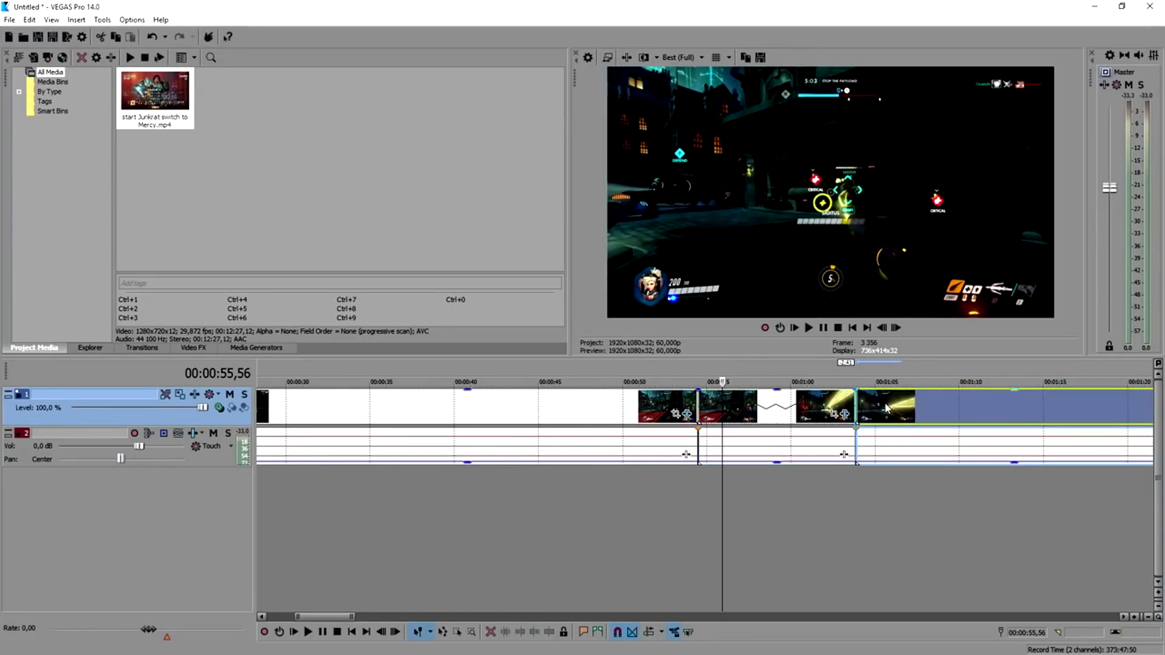
click(603, 380)
- Play back the slowed section from 00:00:48,50, then undo the splits and time-stretch
key(space)
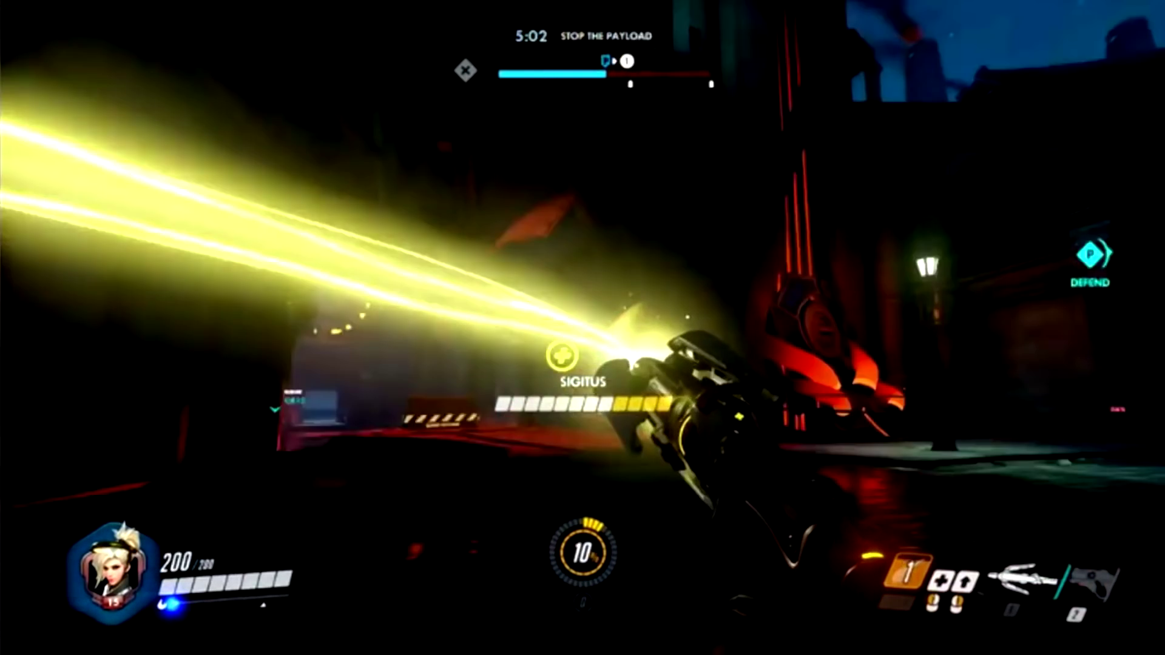
key(Escape)
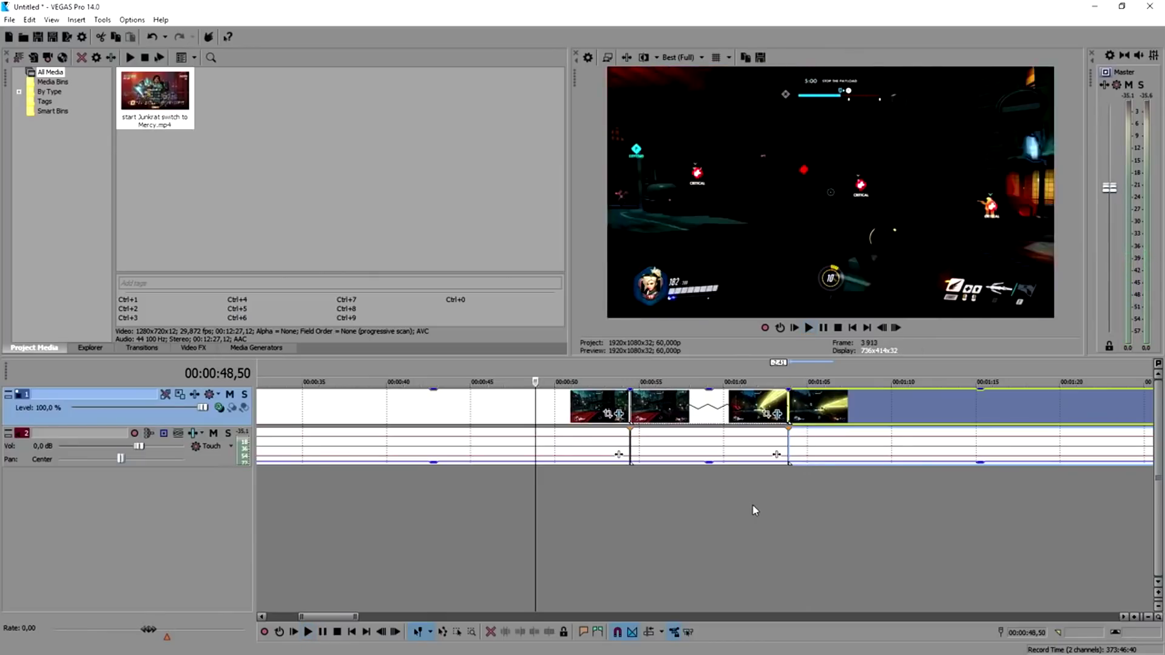
key(ctrl+z)
key(ctrl+z)
key(ctrl+z)
key(ctrl+z)
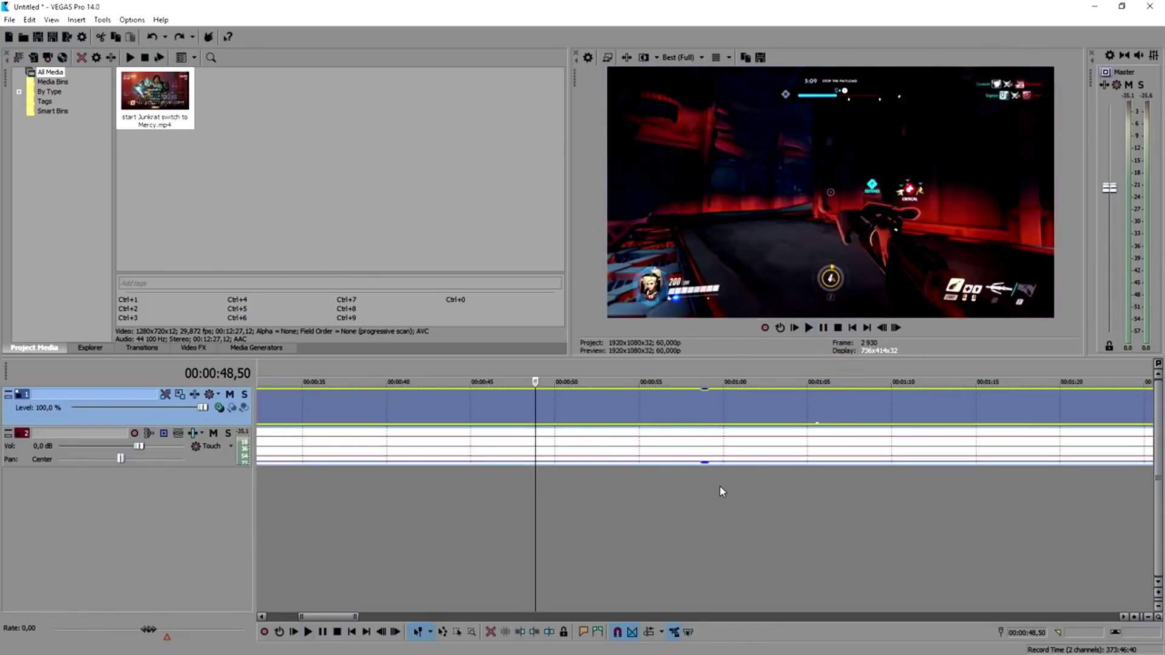
scroll(704, 480, down, 5)
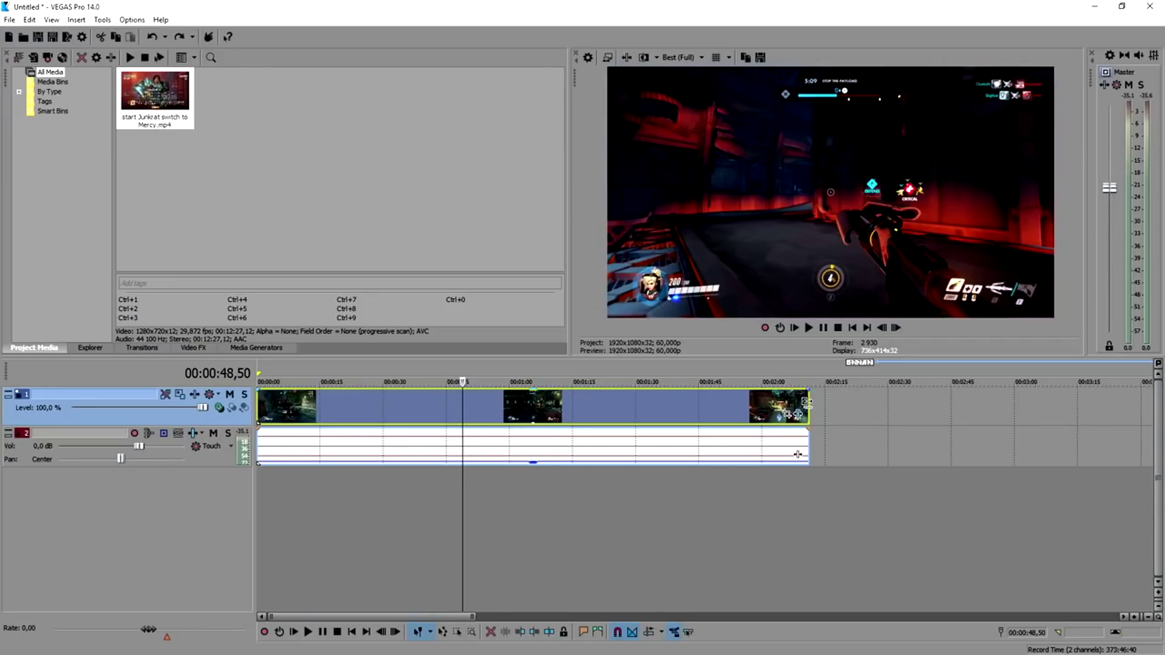
- Speed up the whole Overwatch clip by compressing it to about 33 seconds, then play it
drag(807, 403, 567, 404)
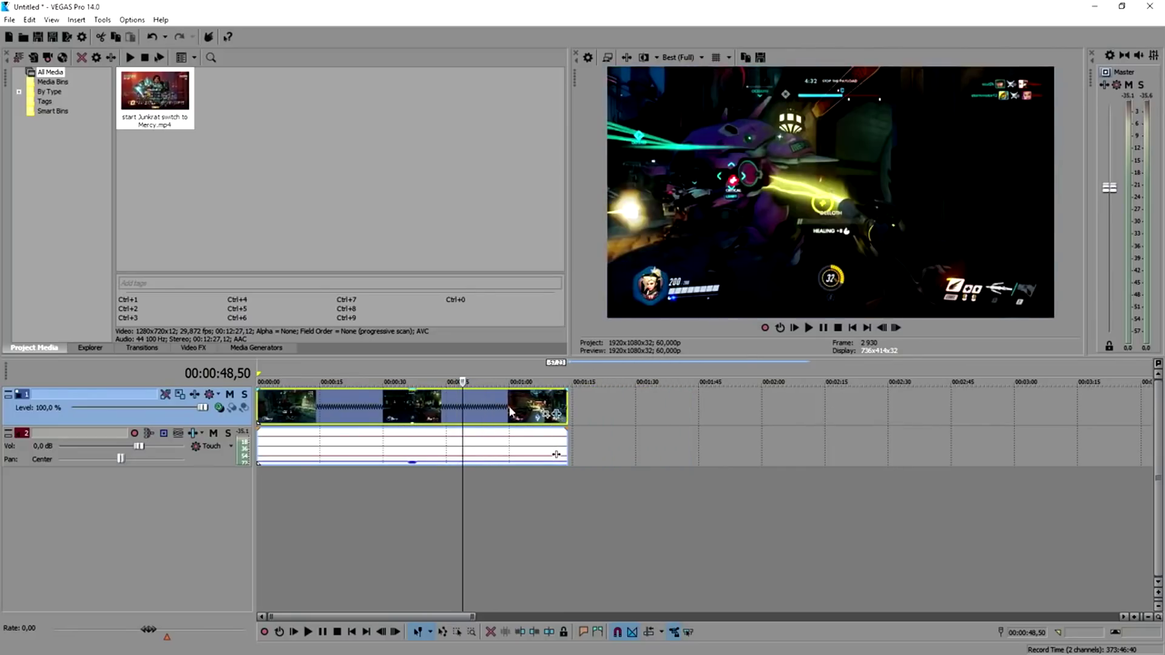
key(space)
scroll(391, 375, up, 2)
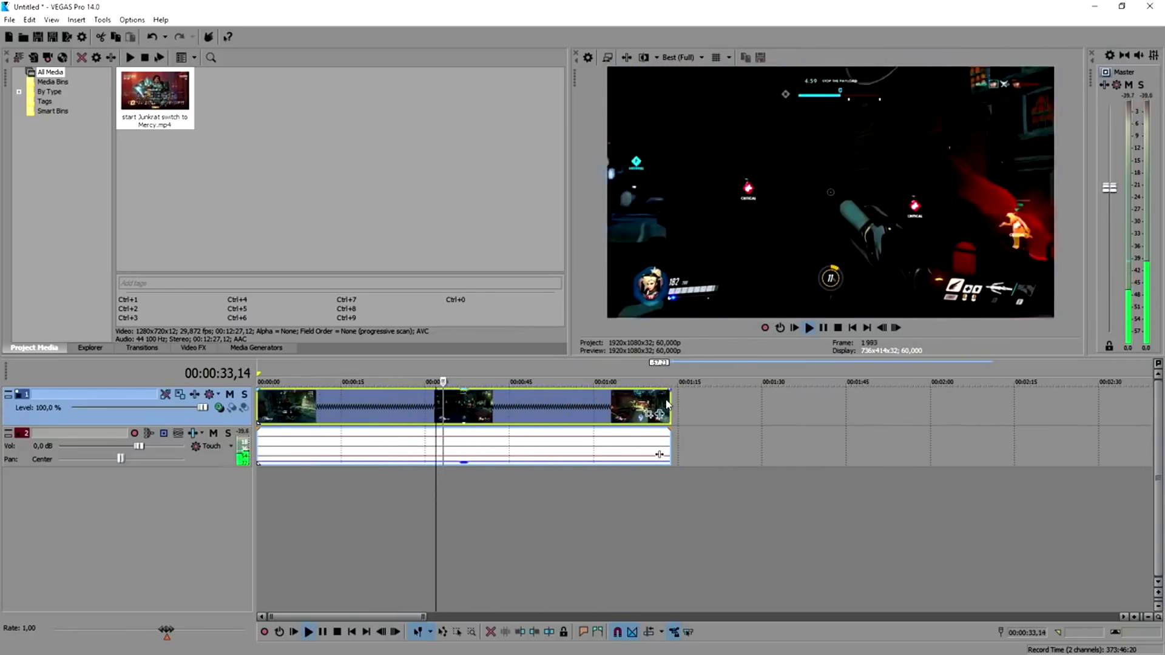
drag(664, 404, 443, 404)
click(283, 383)
scroll(711, 385, up, 2)
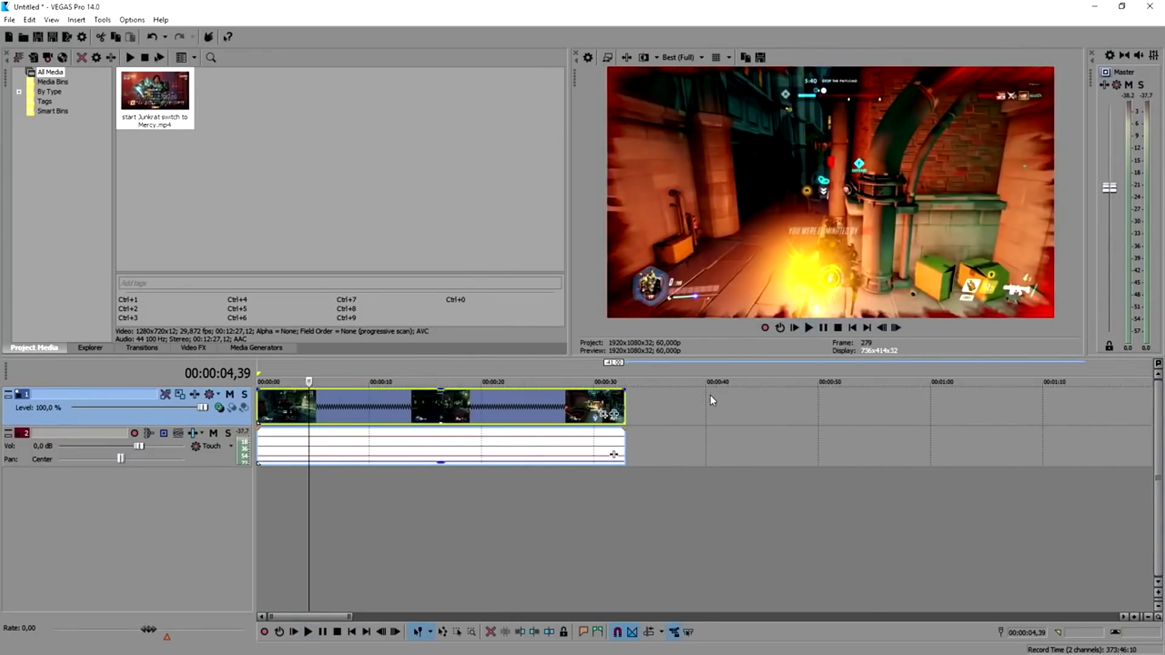
click(639, 375)
key(space)
click(557, 374)
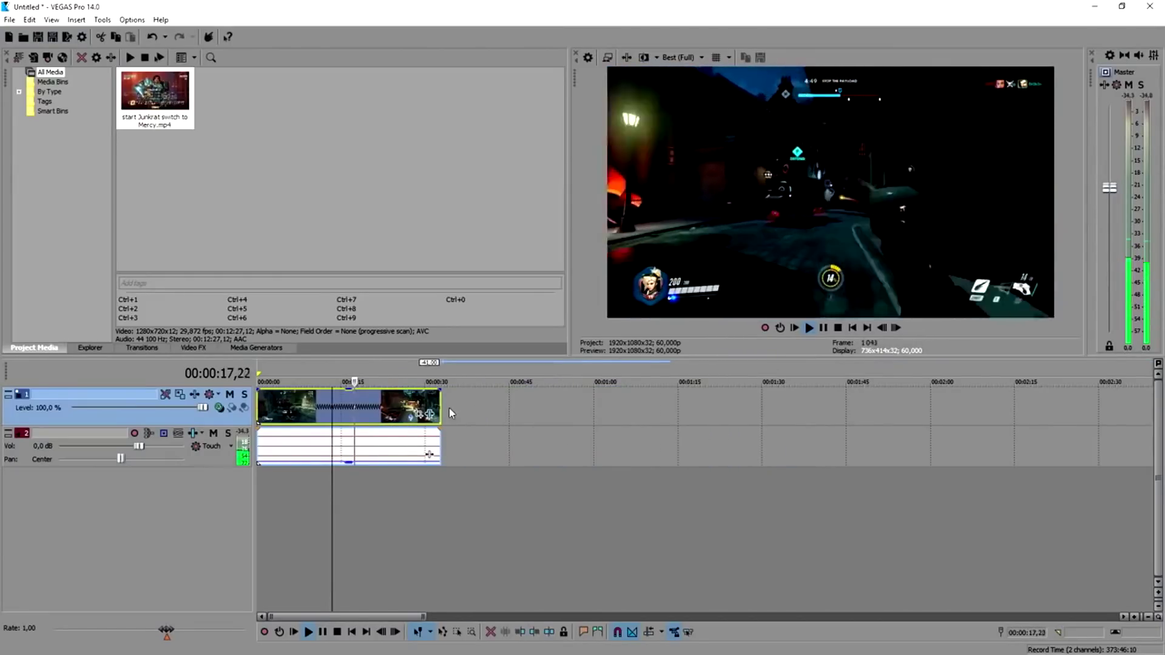
- Slow the clip by stretching it to about 8:45 and play the slow-motion footage
drag(441, 409, 1052, 410)
scroll(369, 377, down, 5)
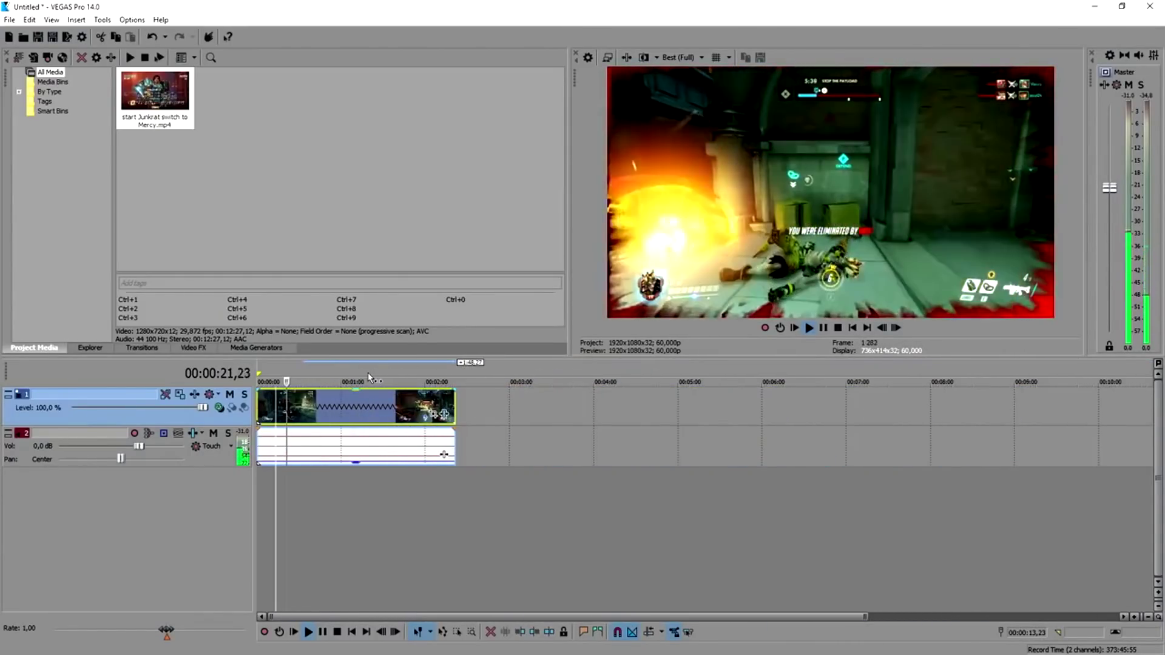
click(368, 377)
drag(454, 409, 993, 409)
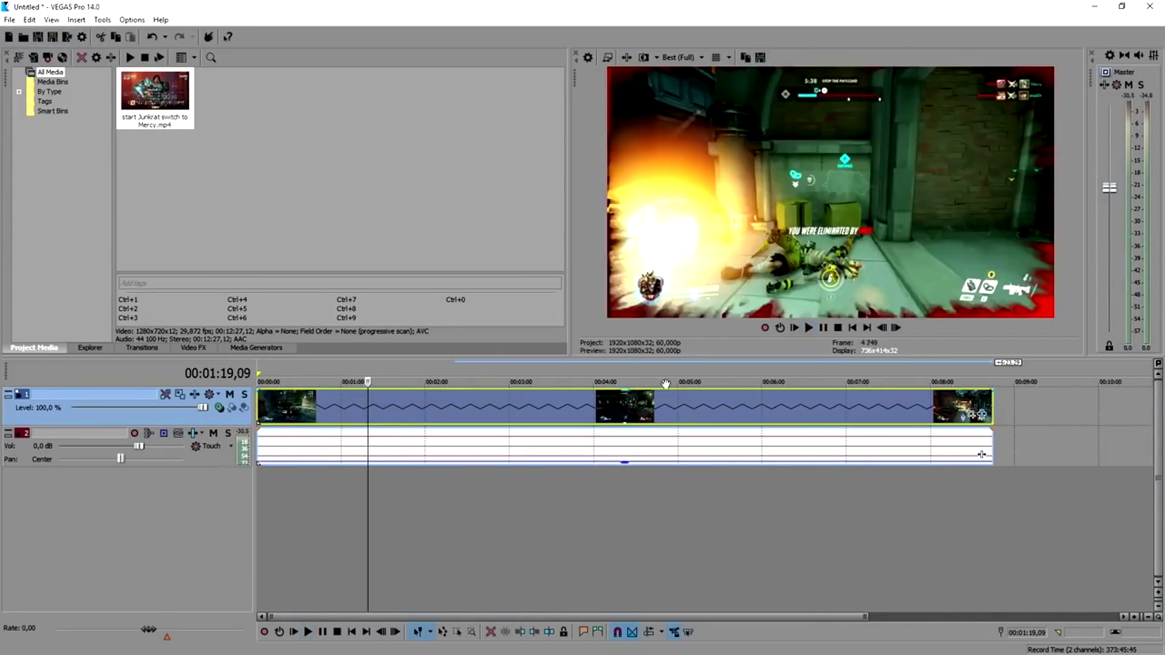
click(657, 381)
key(space)
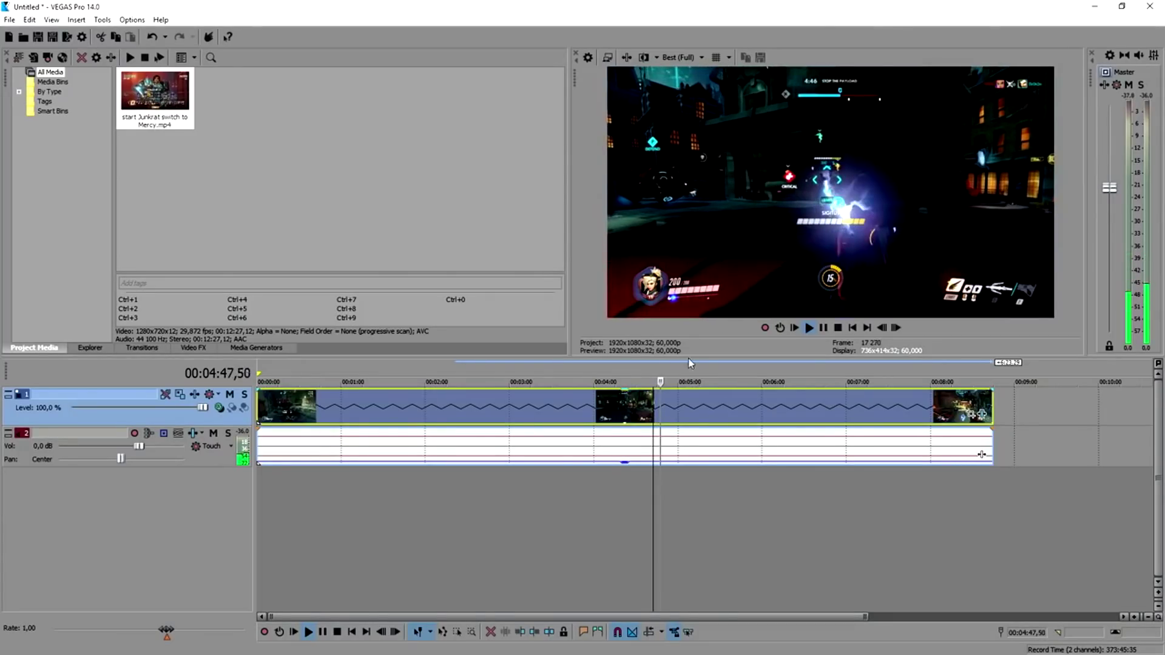
key(space)
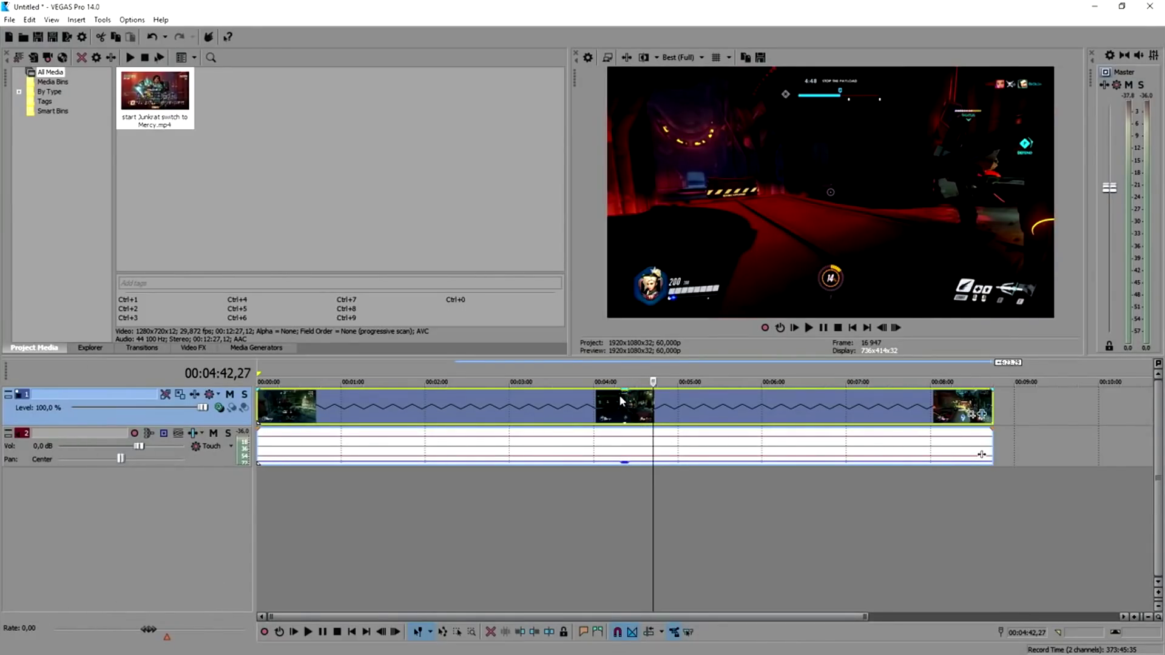
scroll(622, 380, down, 2)
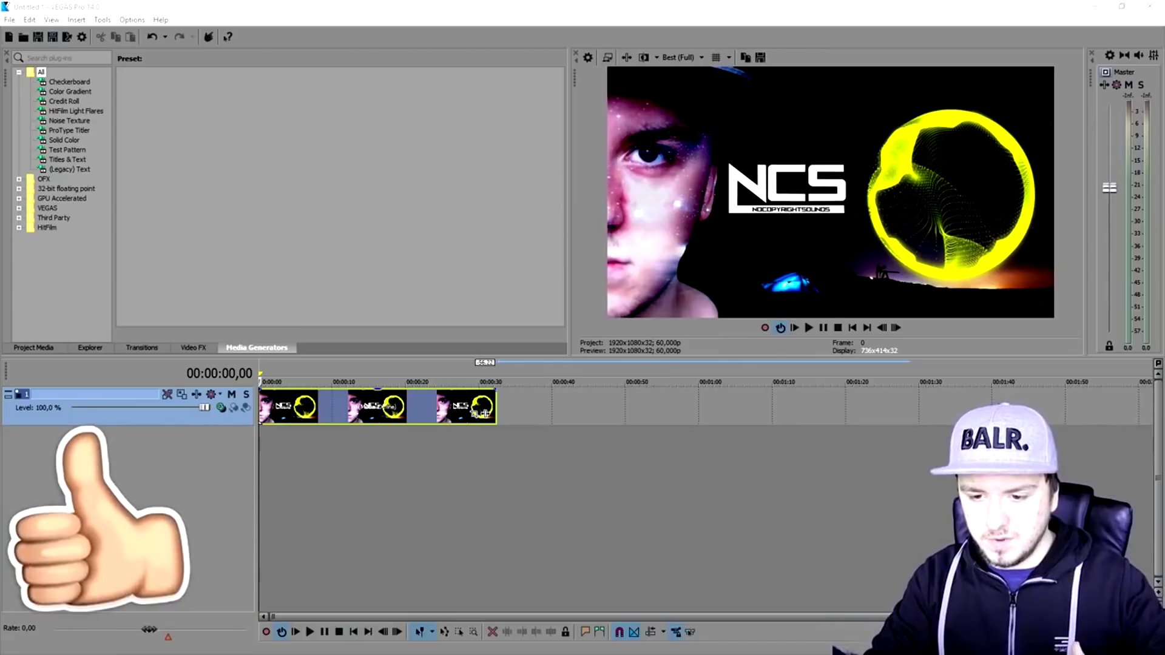
- Open the Pan/Crop settings for the third NCS event and enlarge its window
scroll(633, 496, up, 1)
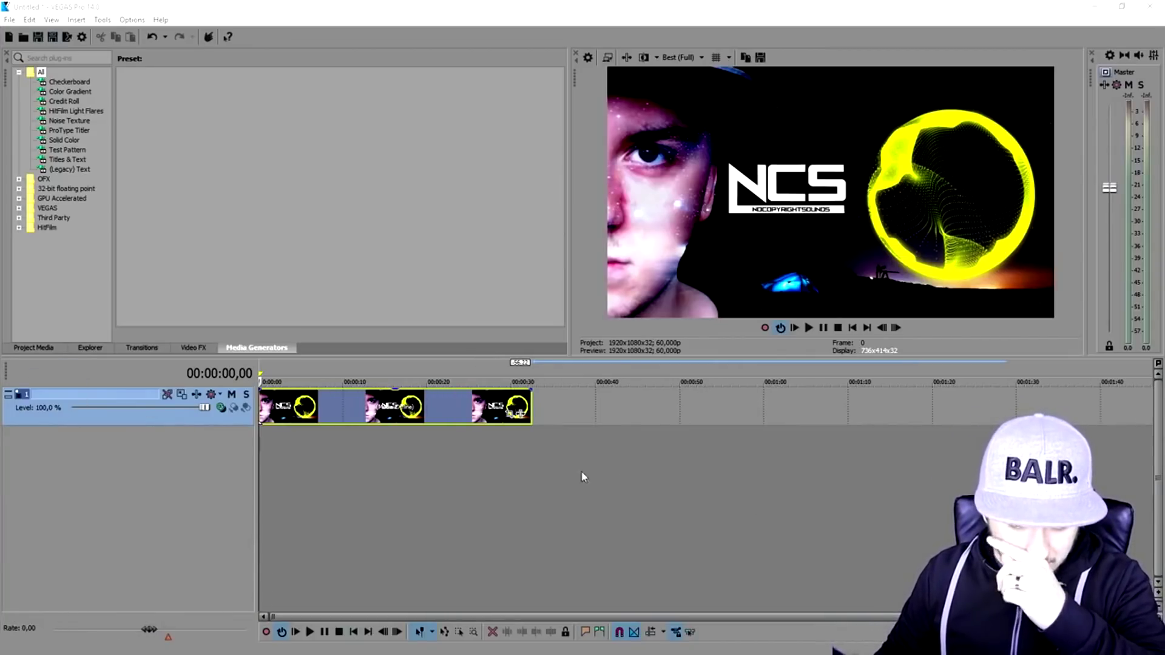
scroll(468, 408, up, 2)
scroll(467, 411, down, 1)
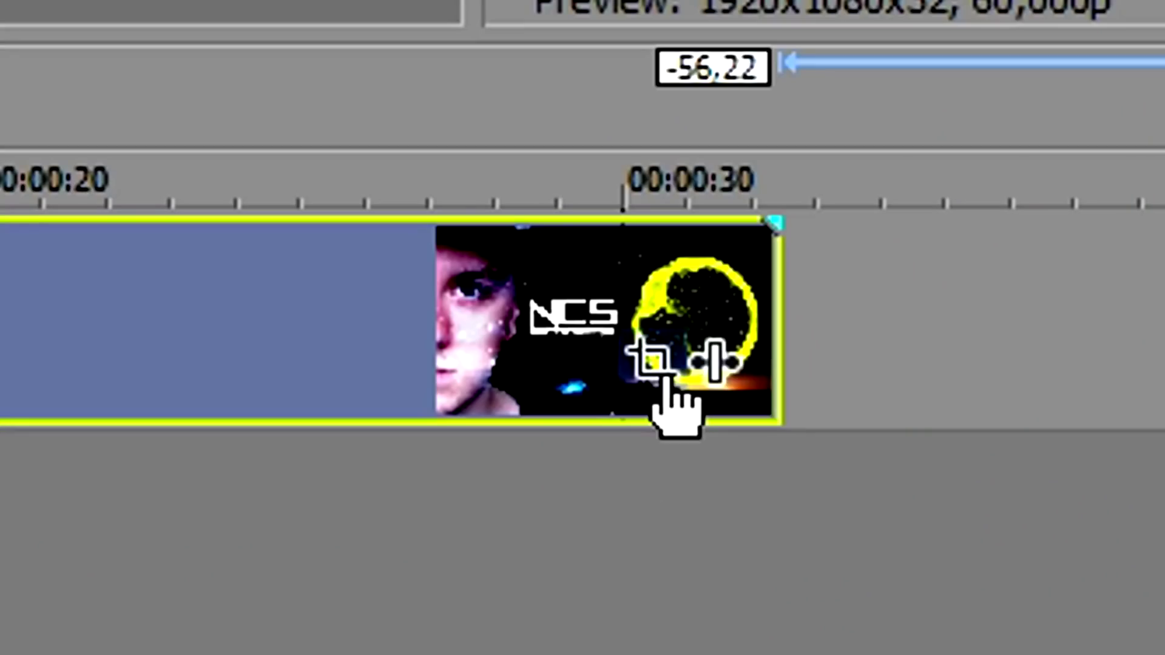
click(603, 416)
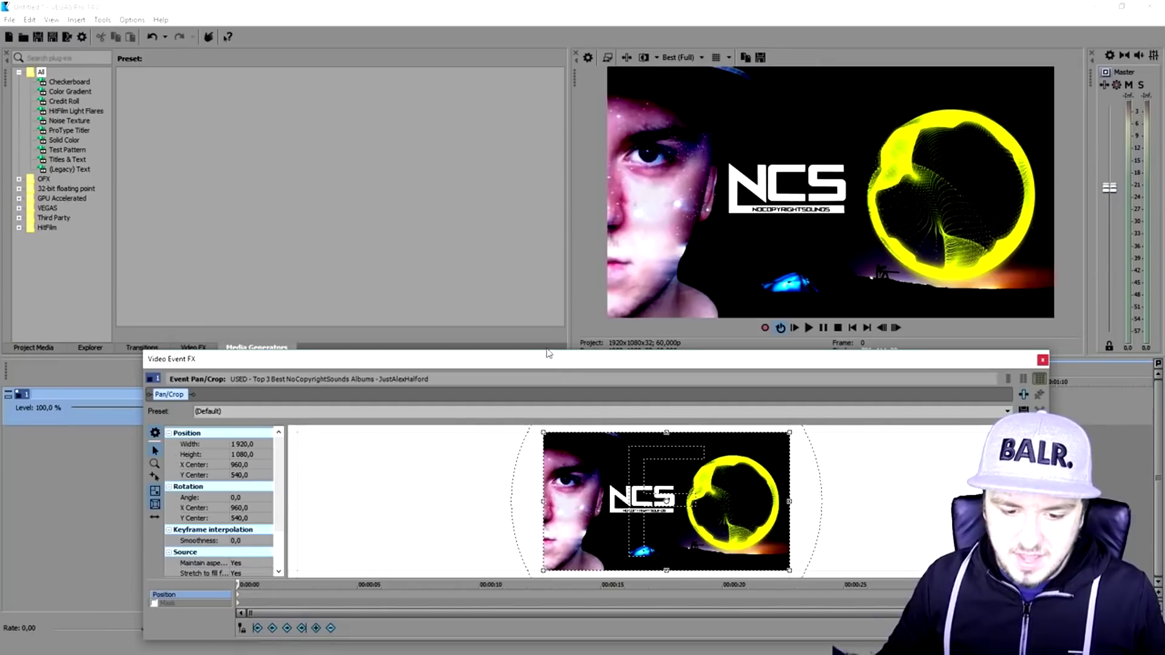
drag(548, 353, 529, 52)
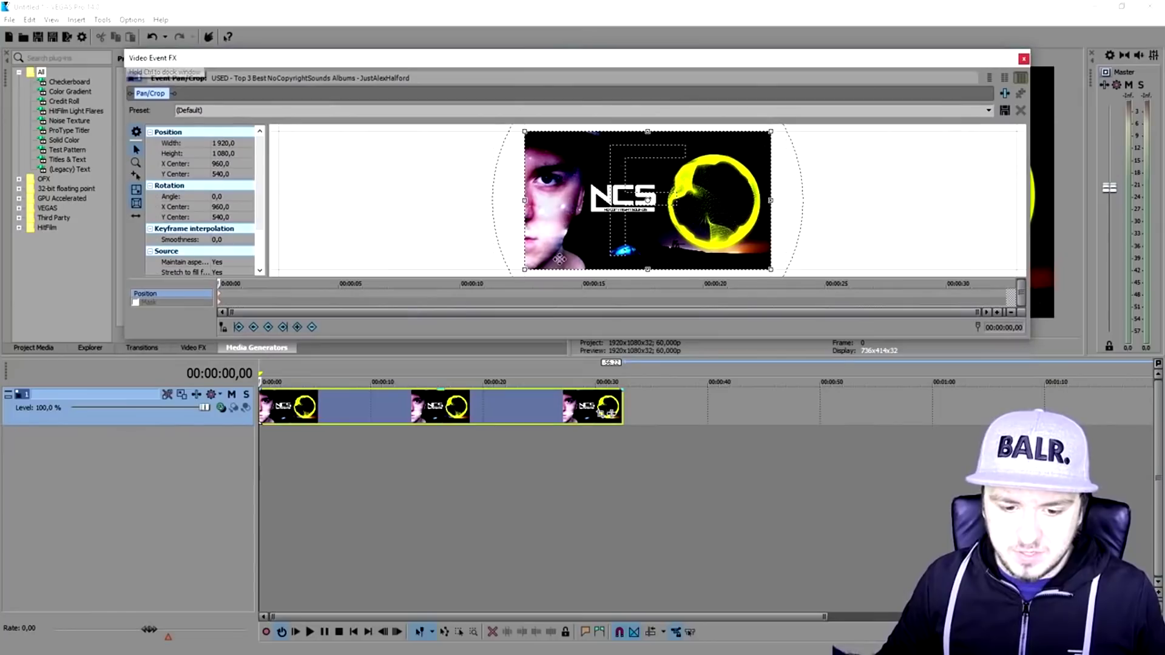
drag(554, 342, 553, 612)
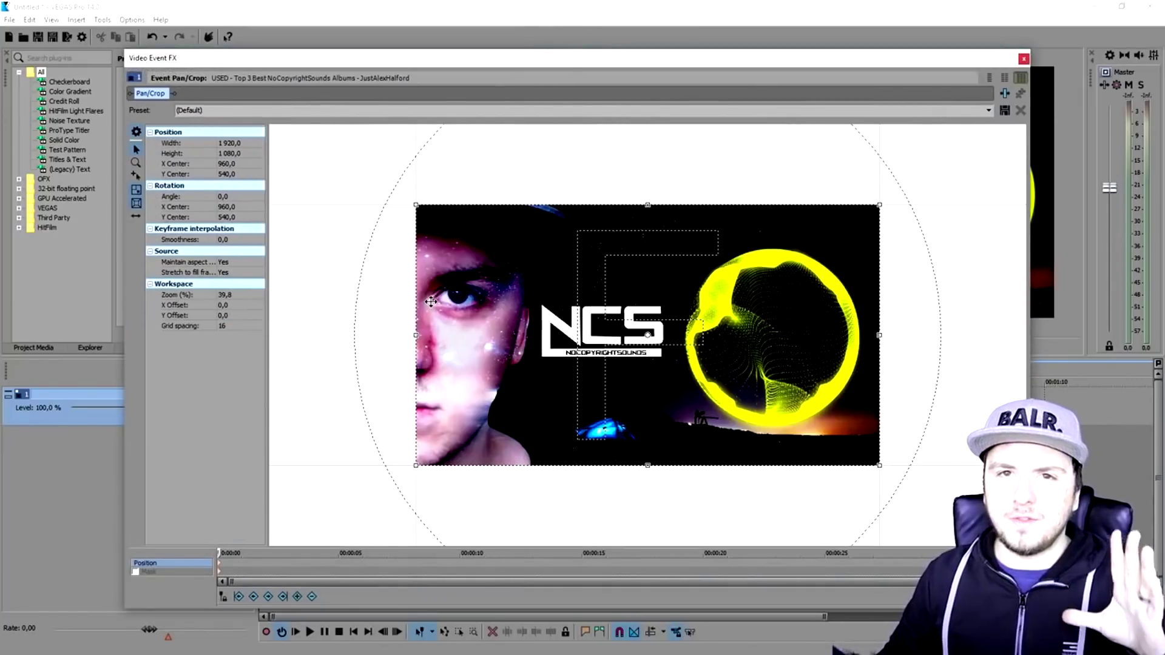
- Arrange the Pan/Crop window at the top of the screen and go to about 00:00:11
scroll(430, 301, up, 3)
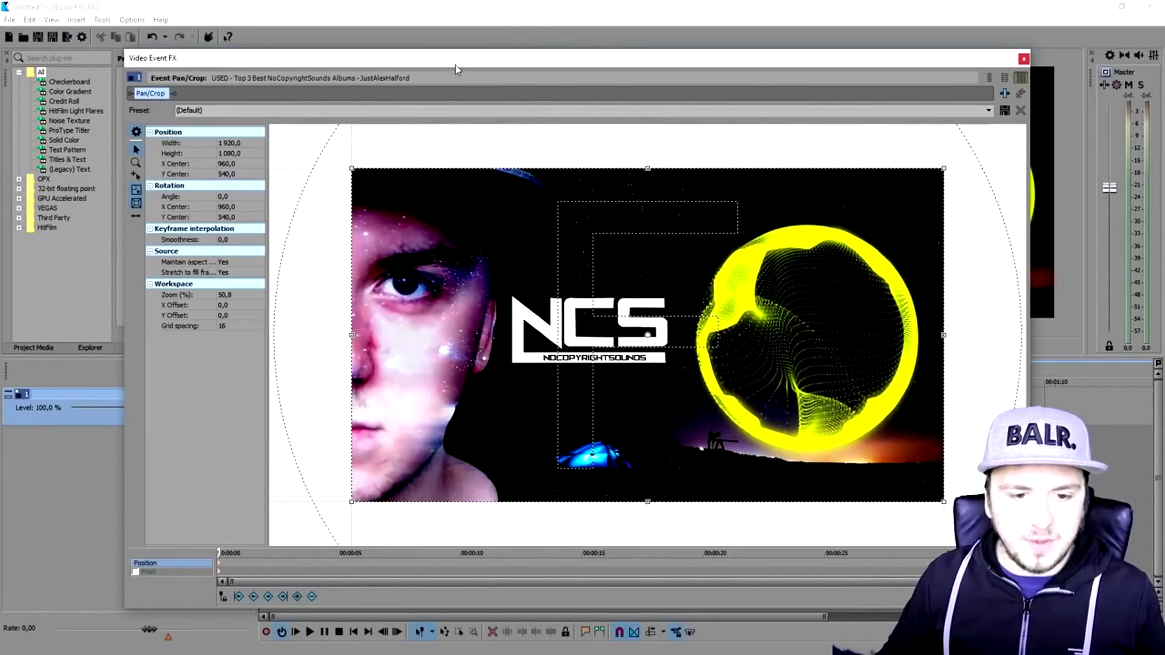
drag(456, 69, 476, 20)
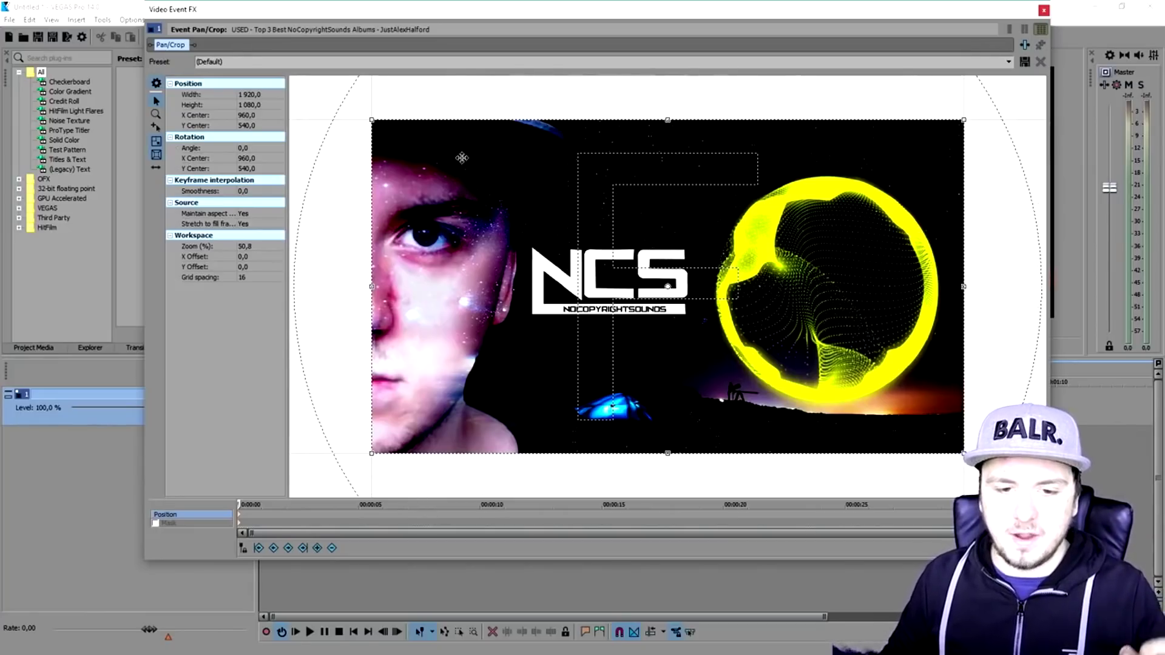
drag(495, 18, 382, 80)
drag(938, 58, 692, 149)
drag(429, 157, 328, 38)
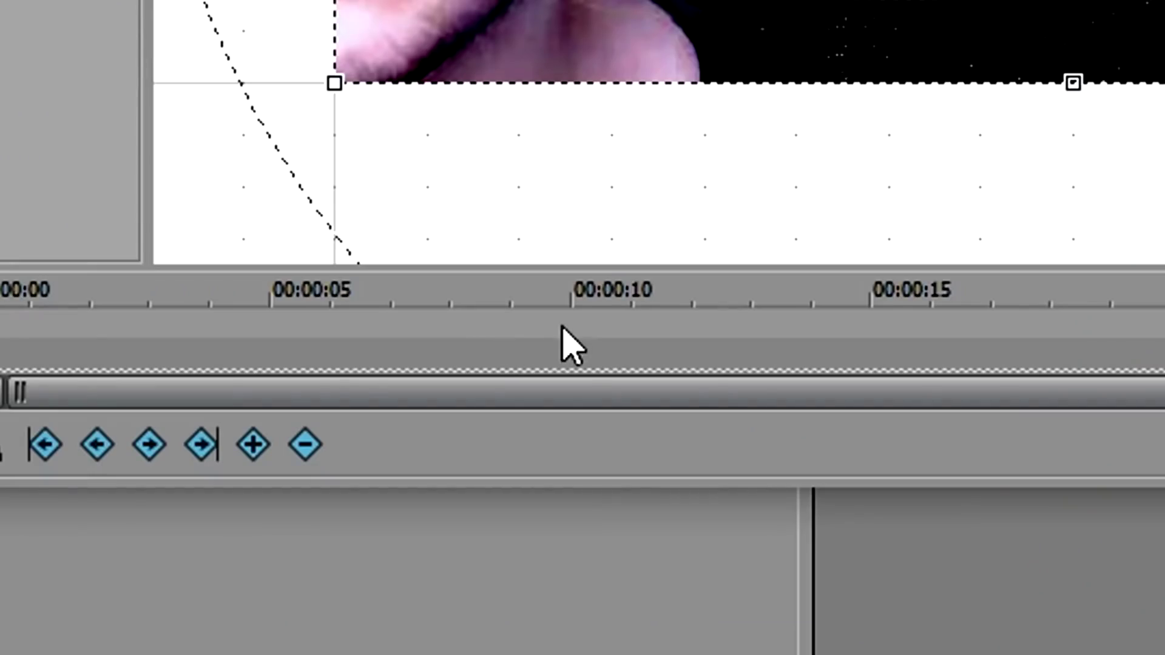
click(652, 327)
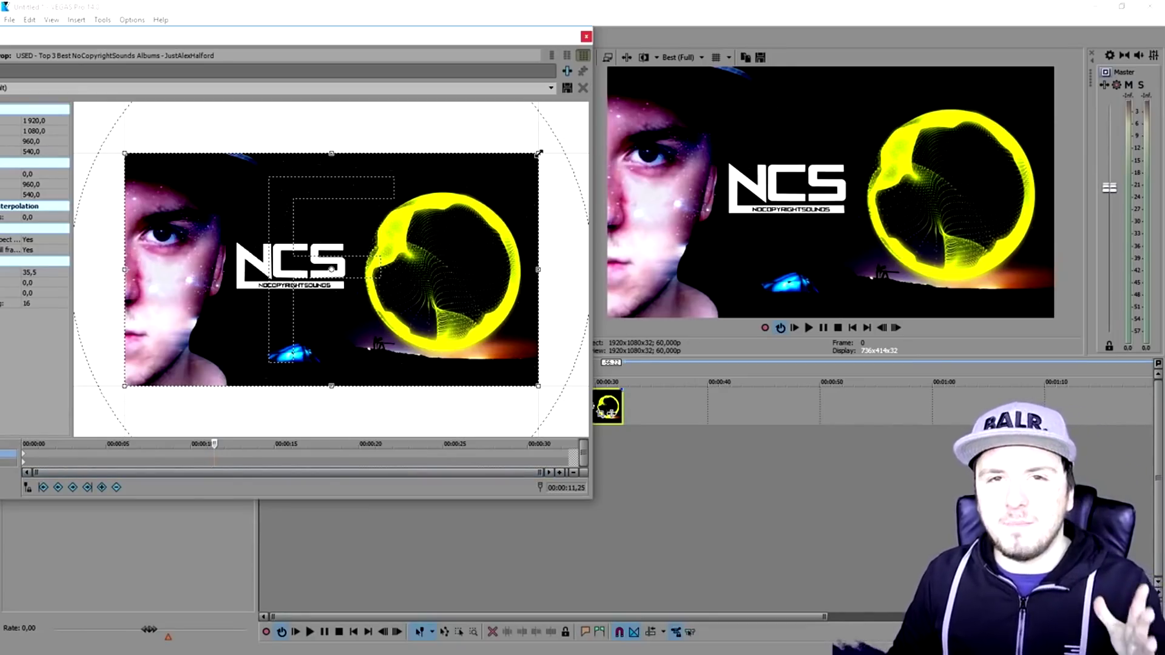
- Keyframe zoom-ins at 11 s and 30 s, shrinking the frame to 878×493.9 over the face and logo
drag(538, 153, 433, 193)
drag(523, 40, 823, 509)
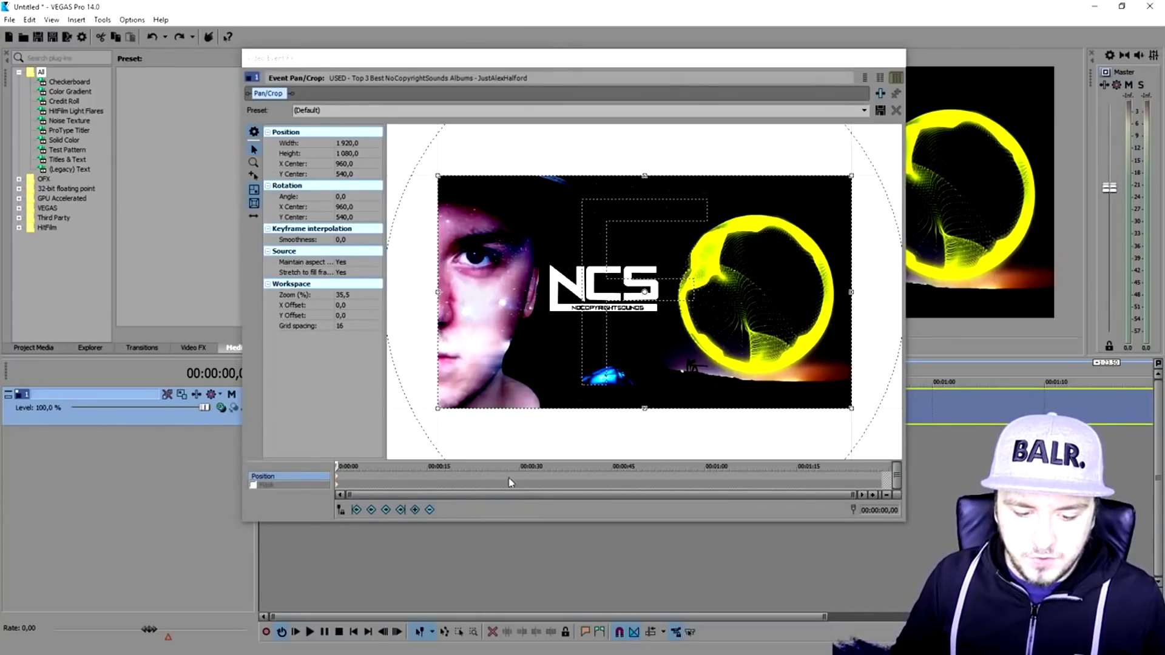
click(516, 481)
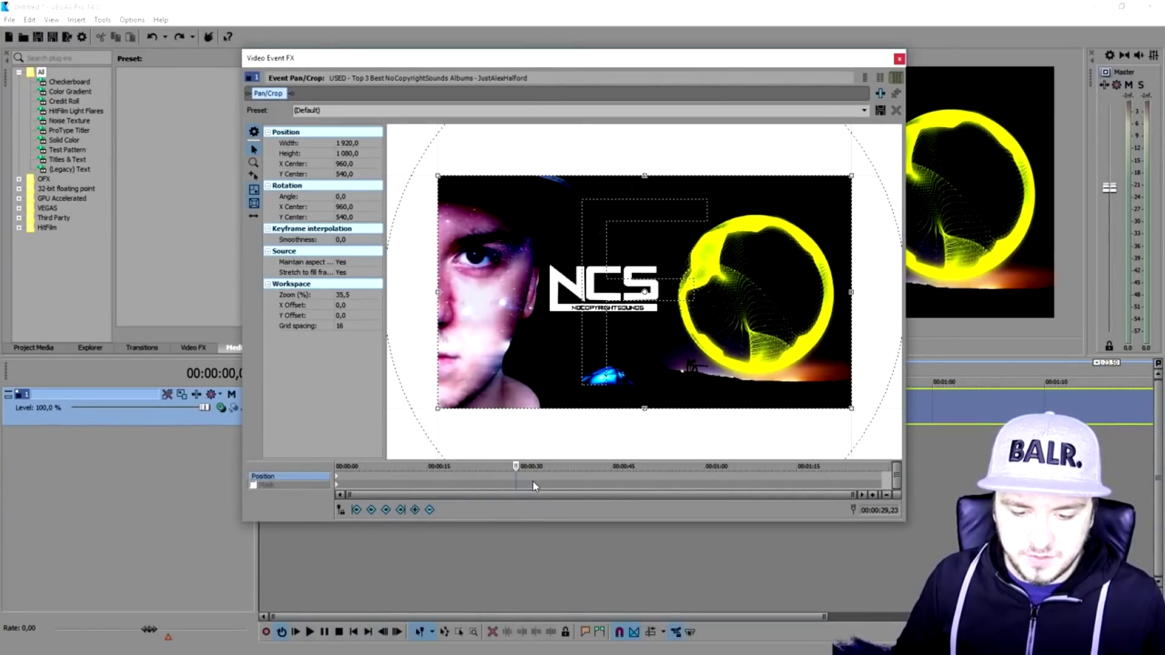
drag(849, 175, 739, 238)
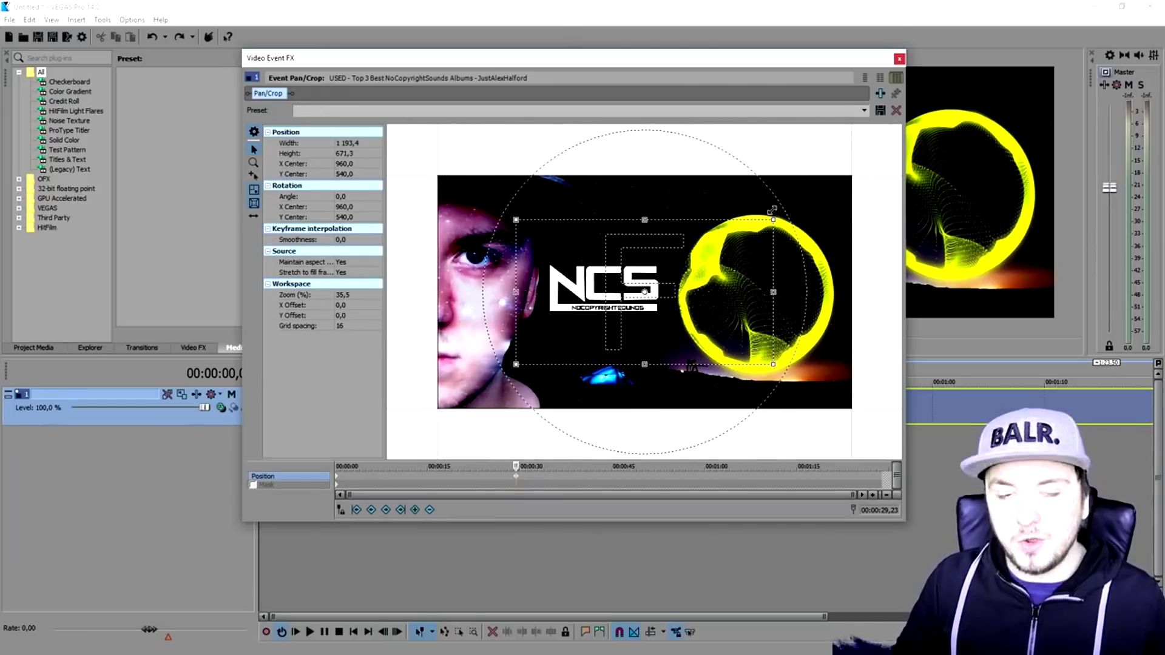
drag(616, 280, 510, 283)
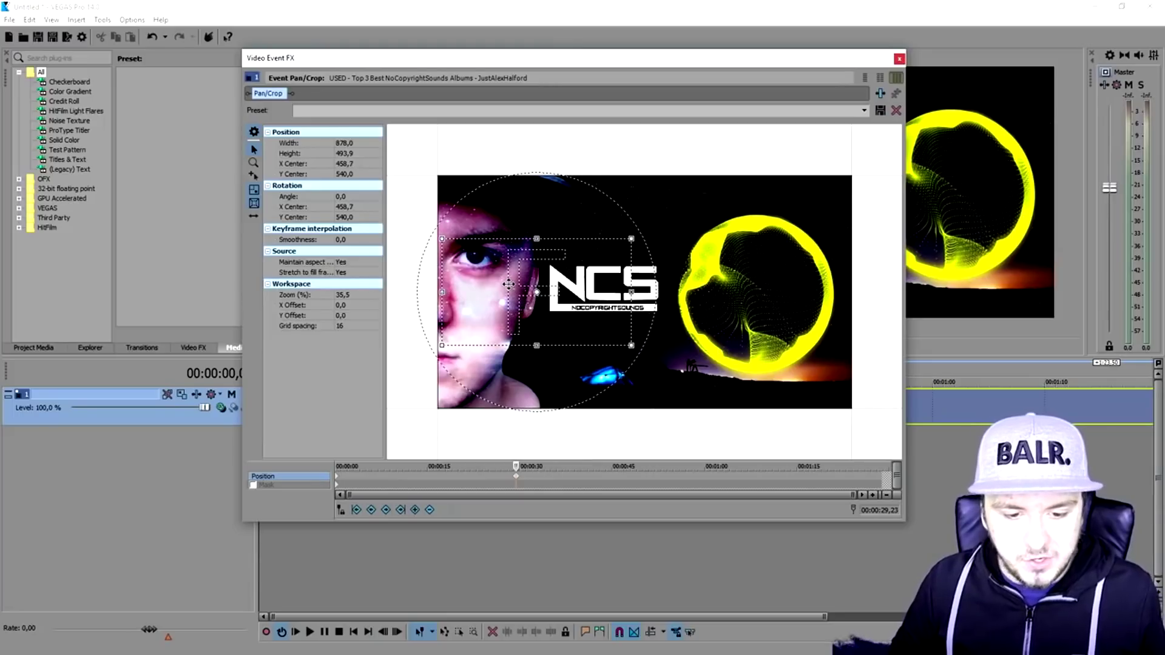
drag(837, 58, 805, 411)
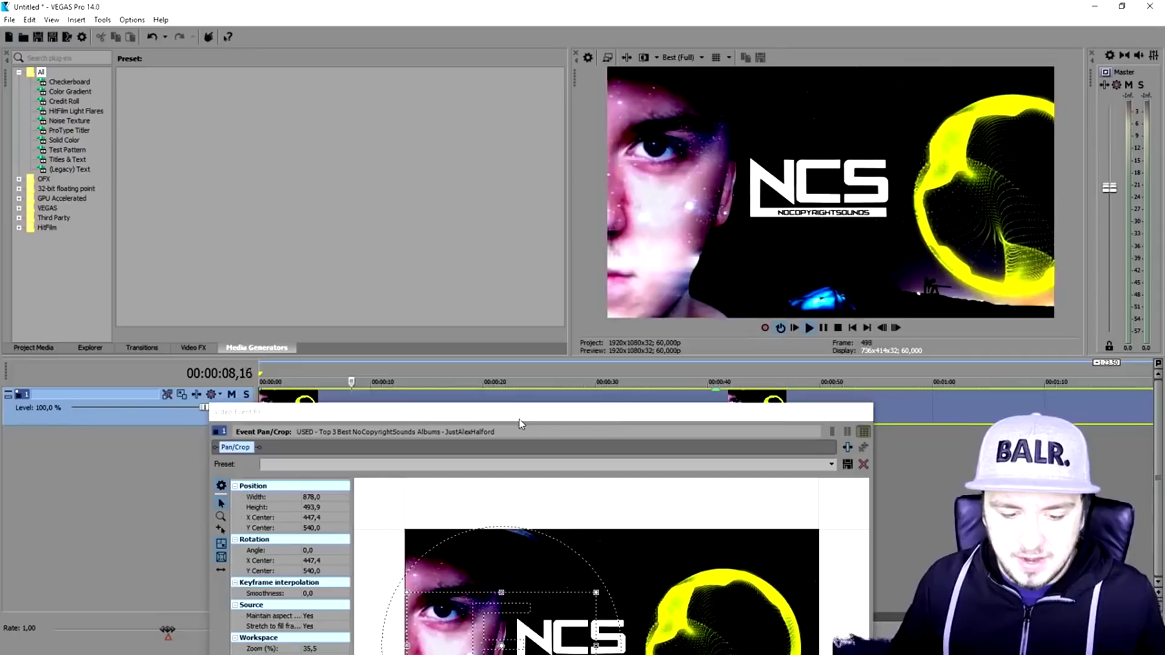
- Remove the 30-second keyframe and shrink the crop frame tightly around the NCS logo
drag(425, 429, 425, 57)
key(Delete)
click(520, 467)
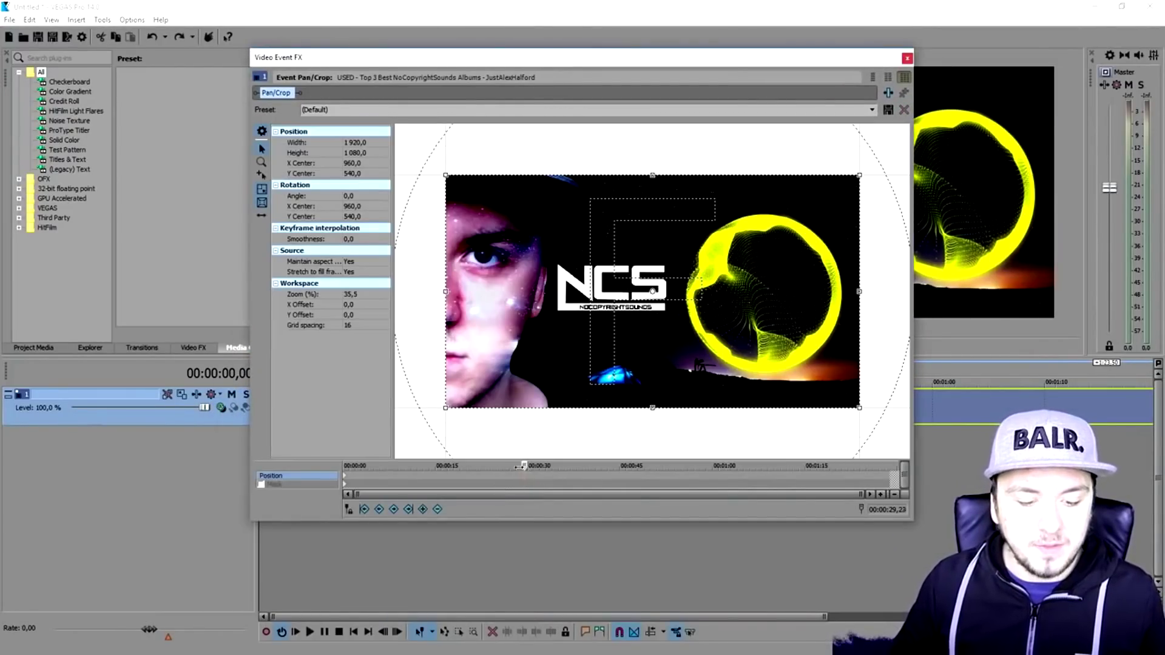
drag(858, 174, 740, 241)
drag(702, 286, 666, 286)
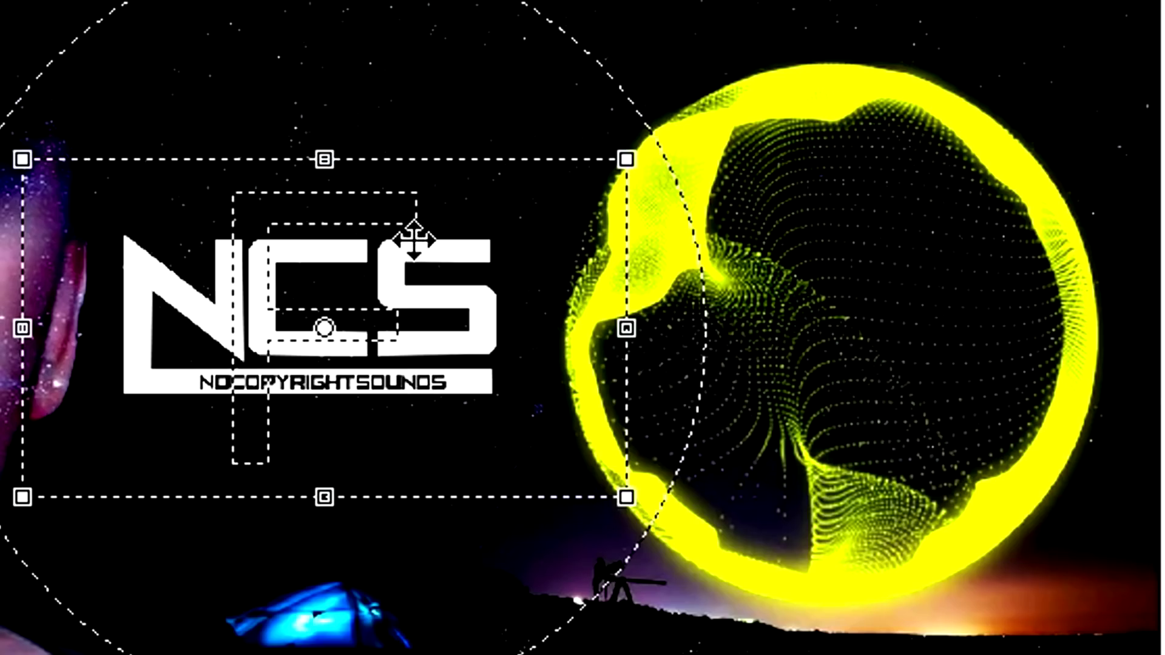
- Restore the crop frame to full size at about 00:00:39,50
right_click(607, 49)
click(467, 280)
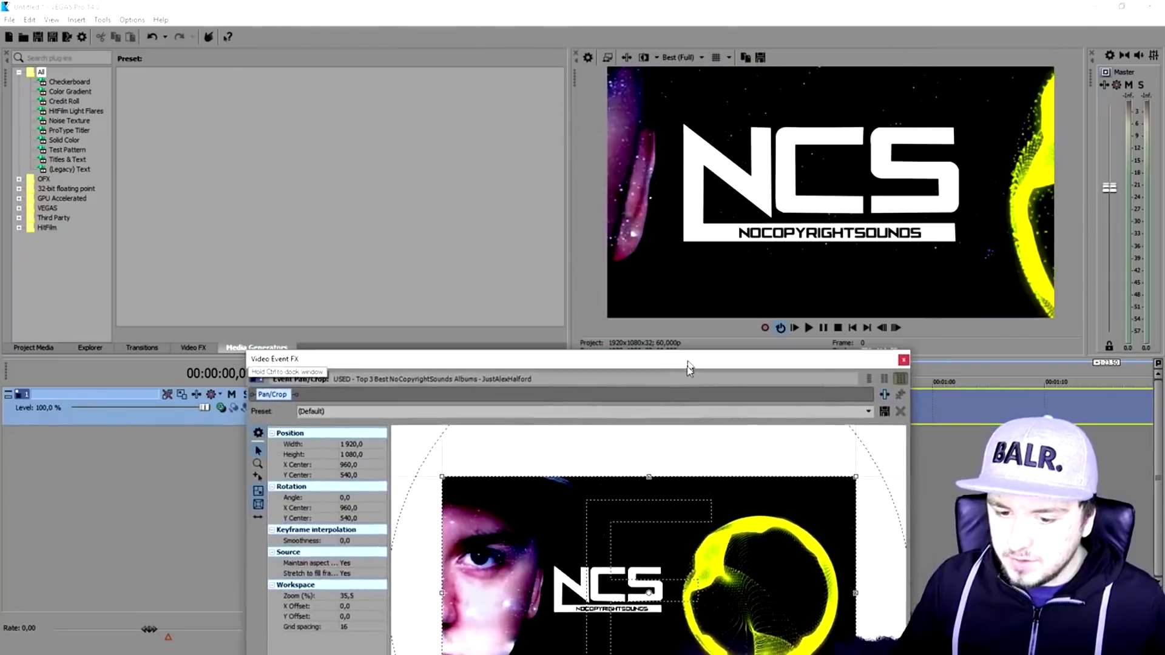
drag(689, 367, 756, 405)
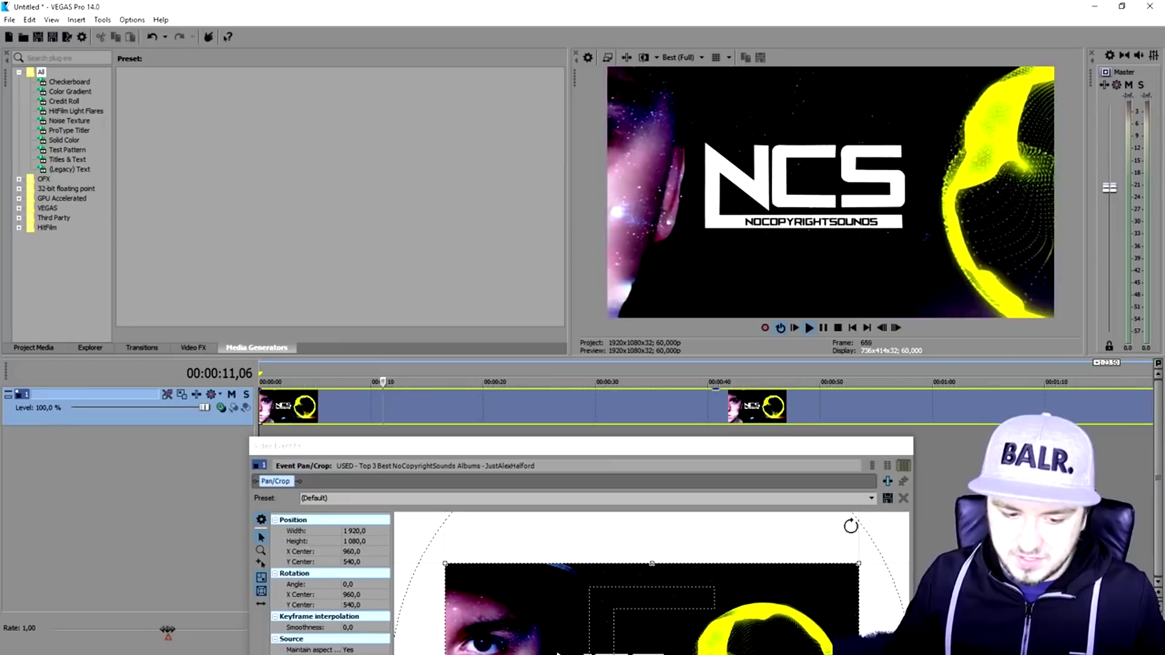
- Preview the gradual zoom by playing the NCS clip from the start
key(space)
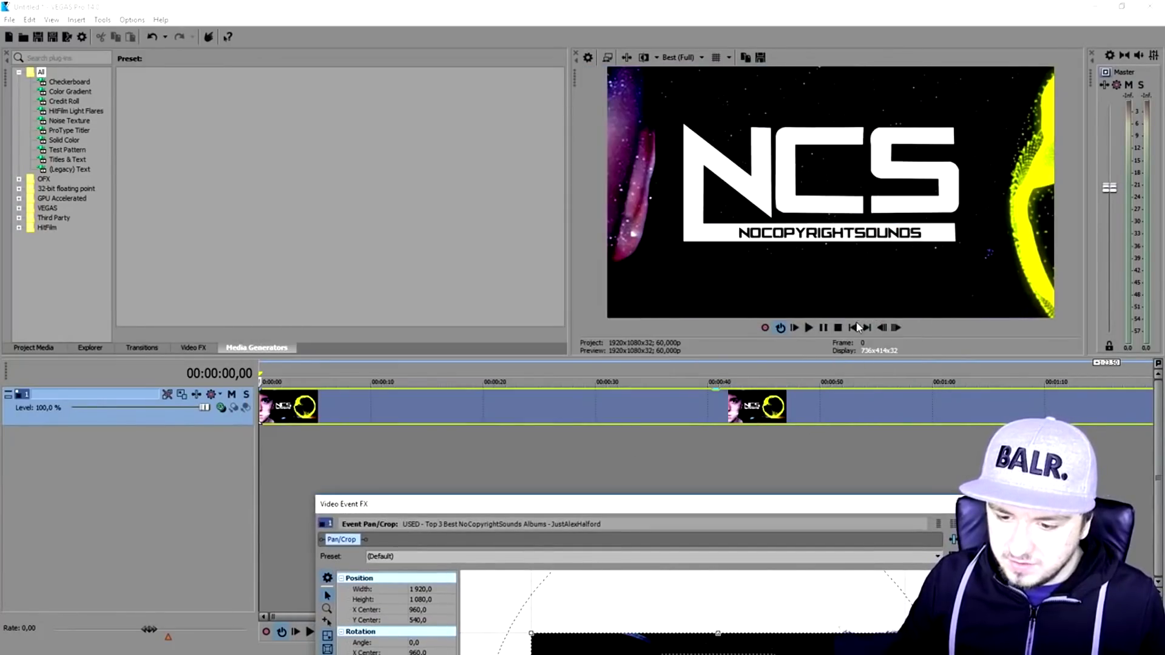
click(764, 428)
key(space)
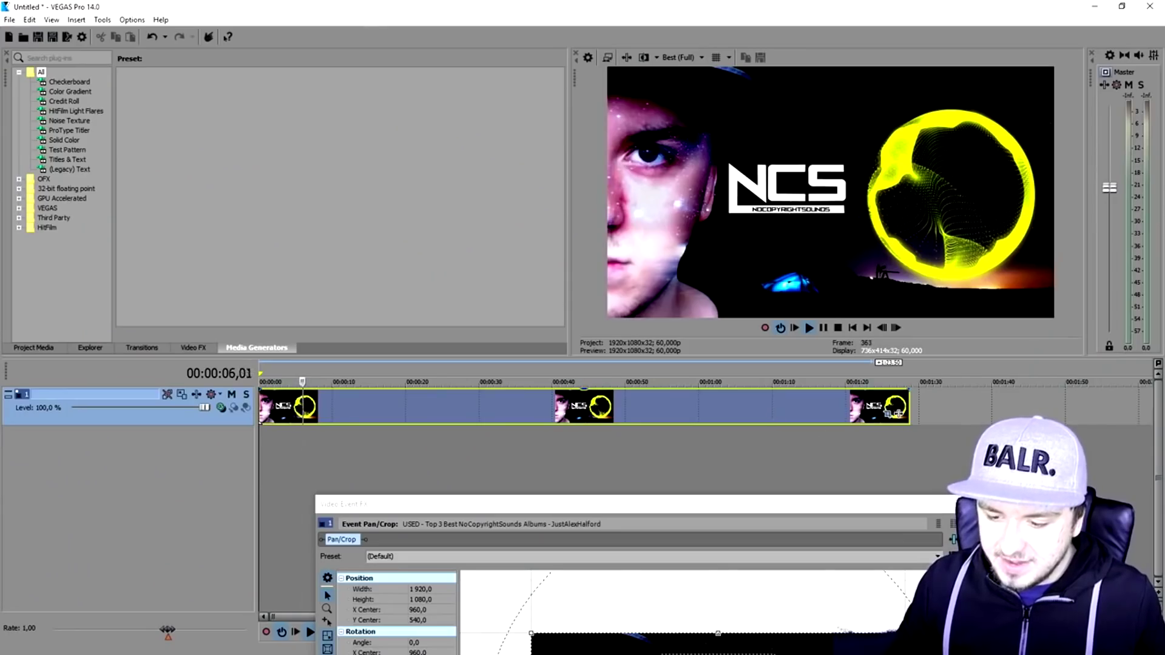
click(784, 437)
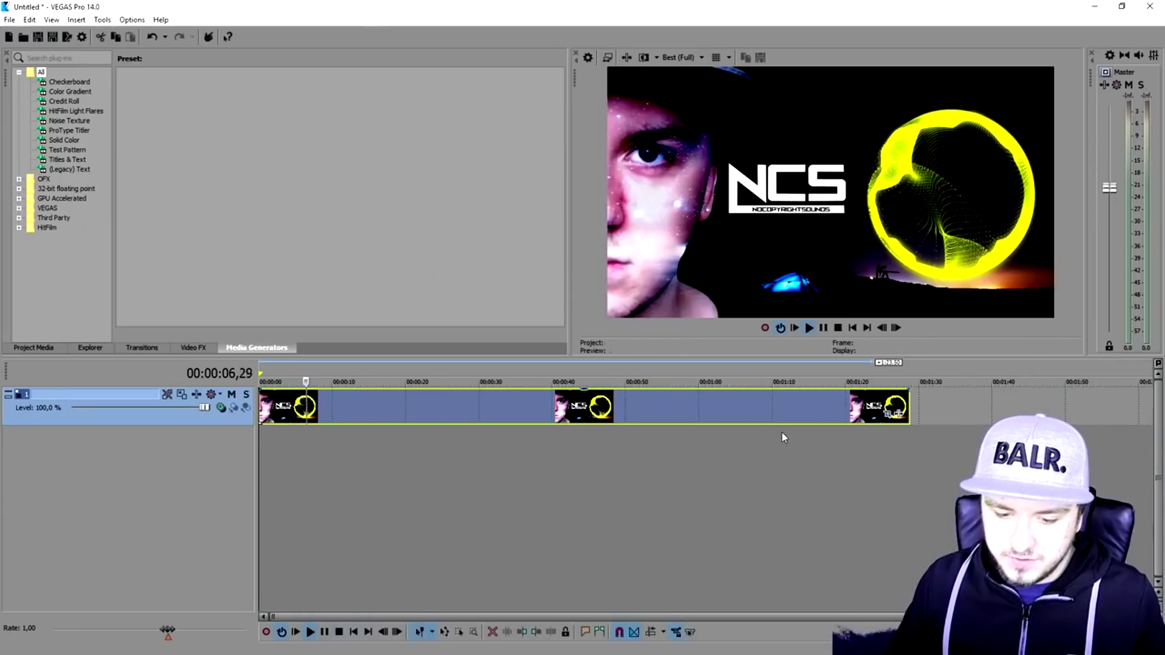
key(space)
- Restore the early zoom keyframe to the full frame and close the Pan/Crop settings
drag(533, 496, 532, 143)
click(459, 562)
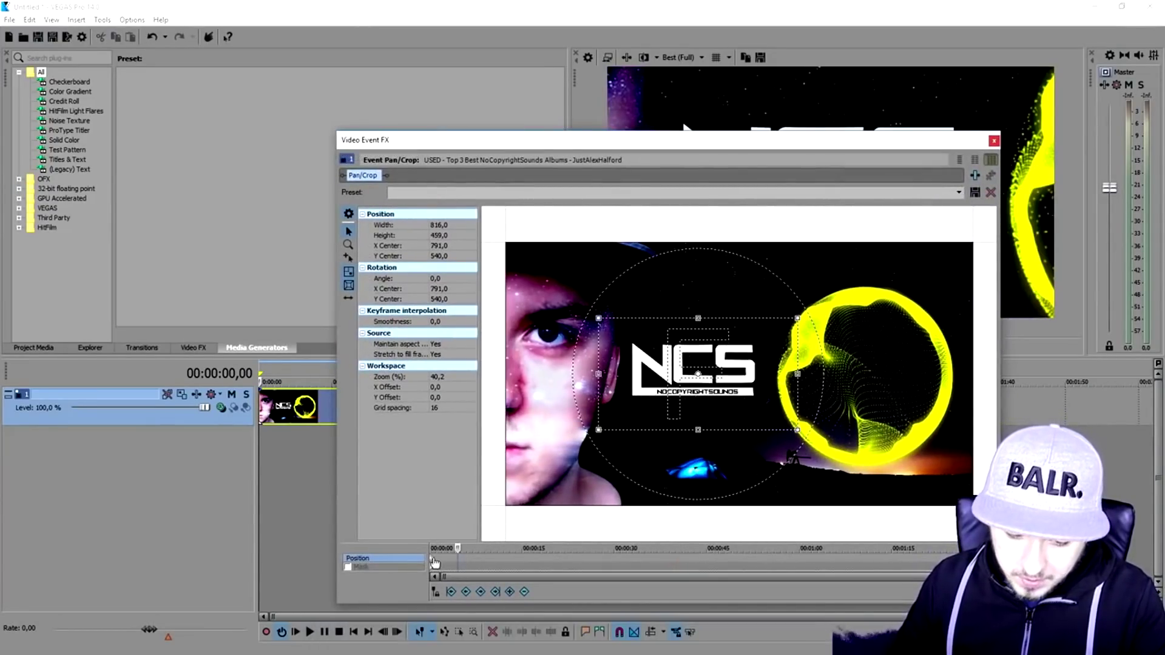
right_click(662, 328)
click(677, 340)
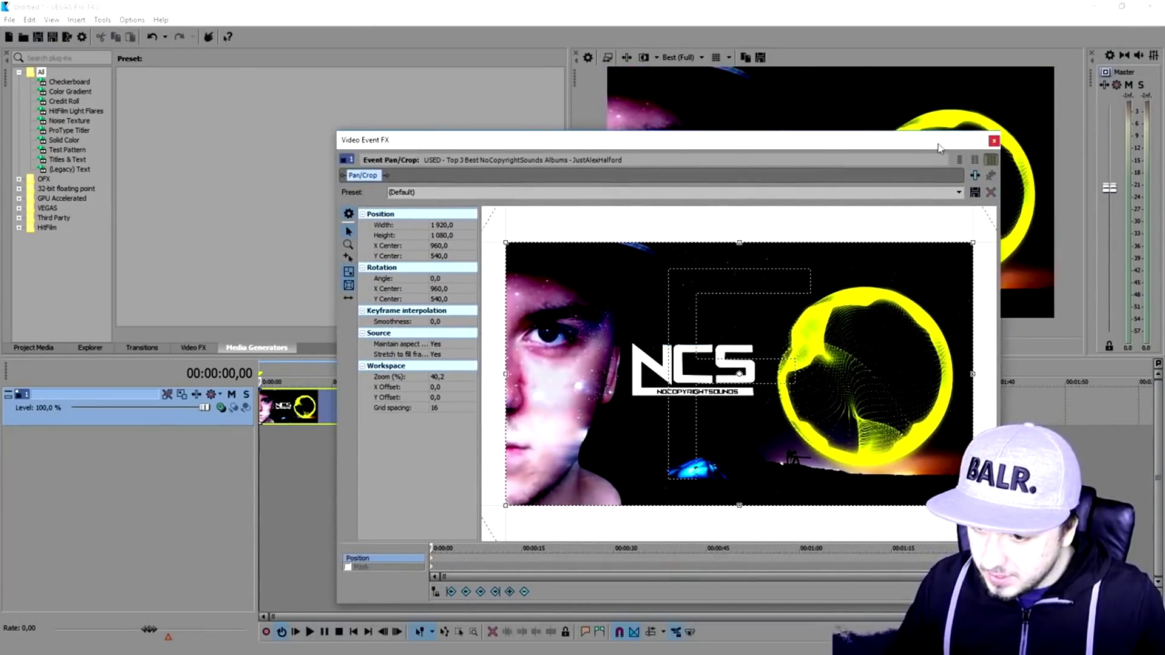
click(994, 140)
scroll(326, 448, down, 2)
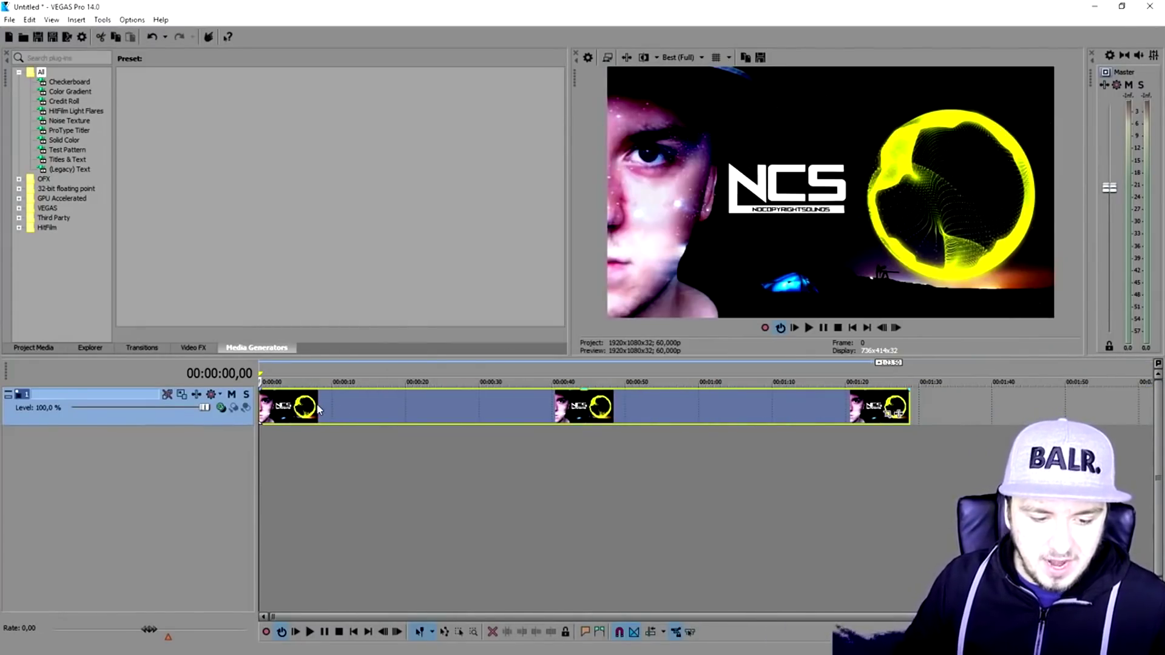
- Split the NCS clip at about 00:00:03,05 and 00:00:05,30
scroll(318, 413, up, 8)
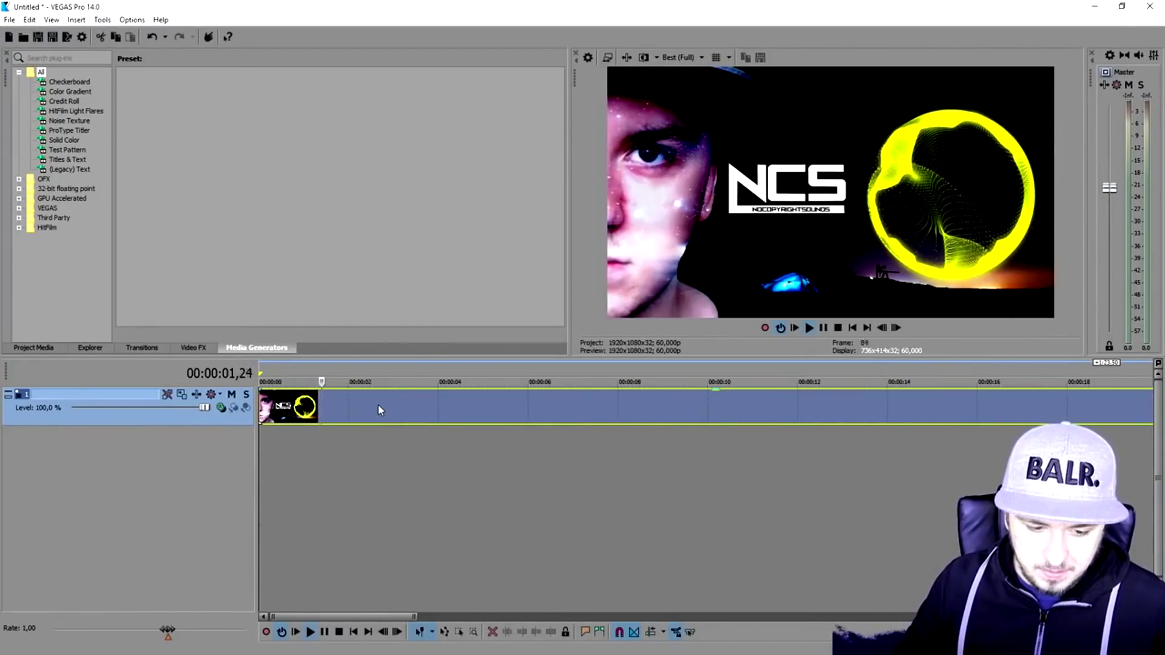
click(397, 398)
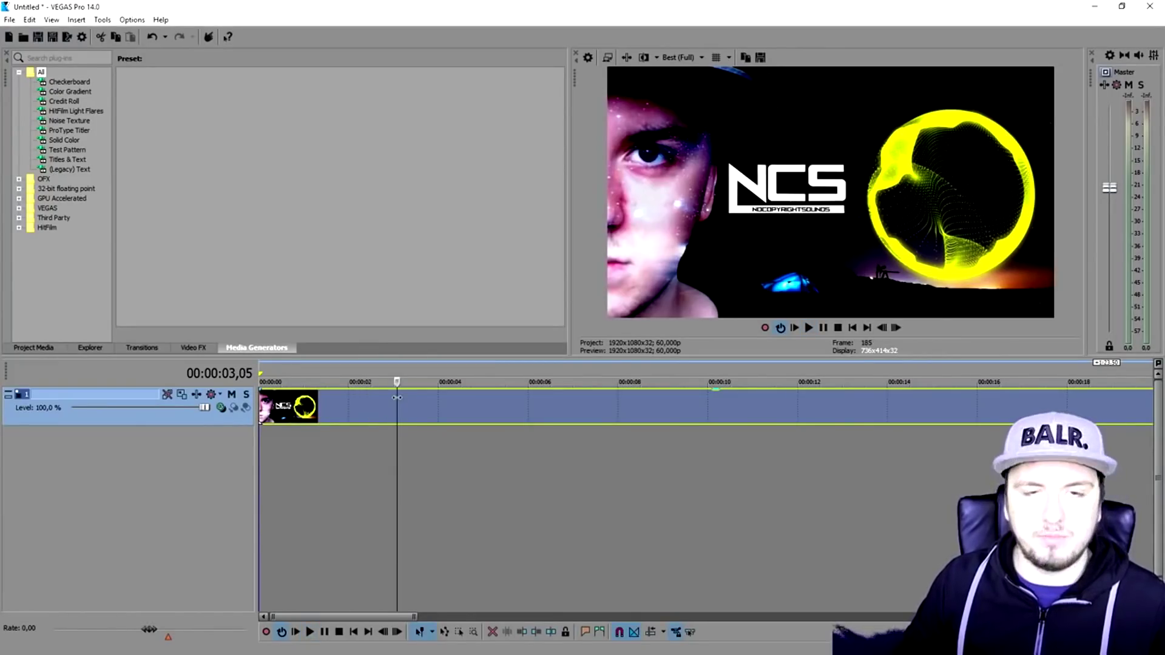
key(s)
scroll(394, 413, down, 4)
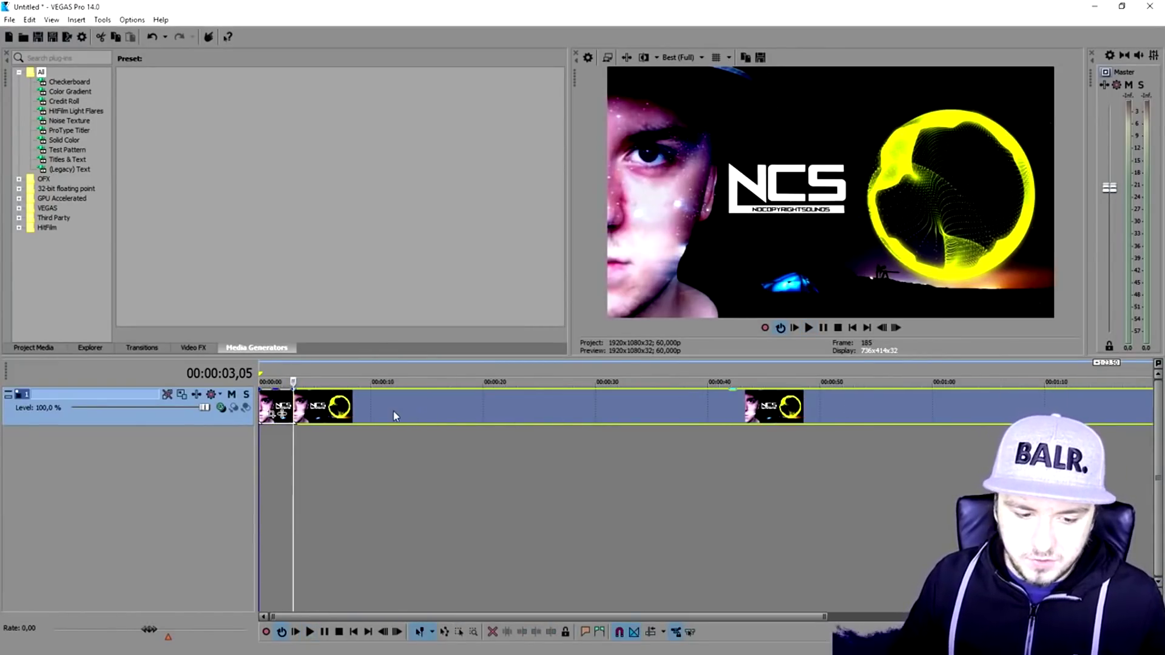
scroll(394, 411, up, 4)
click(505, 399)
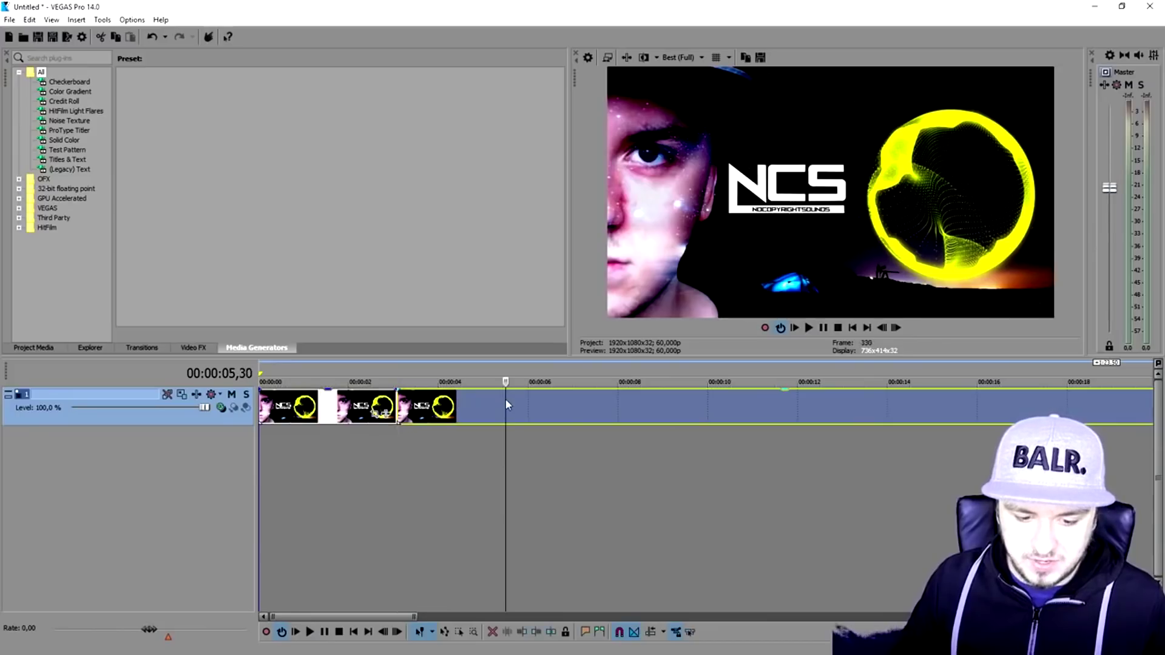
key(ctrl+v)
- Open the Event Pan/Crop settings for the middle event
click(465, 407)
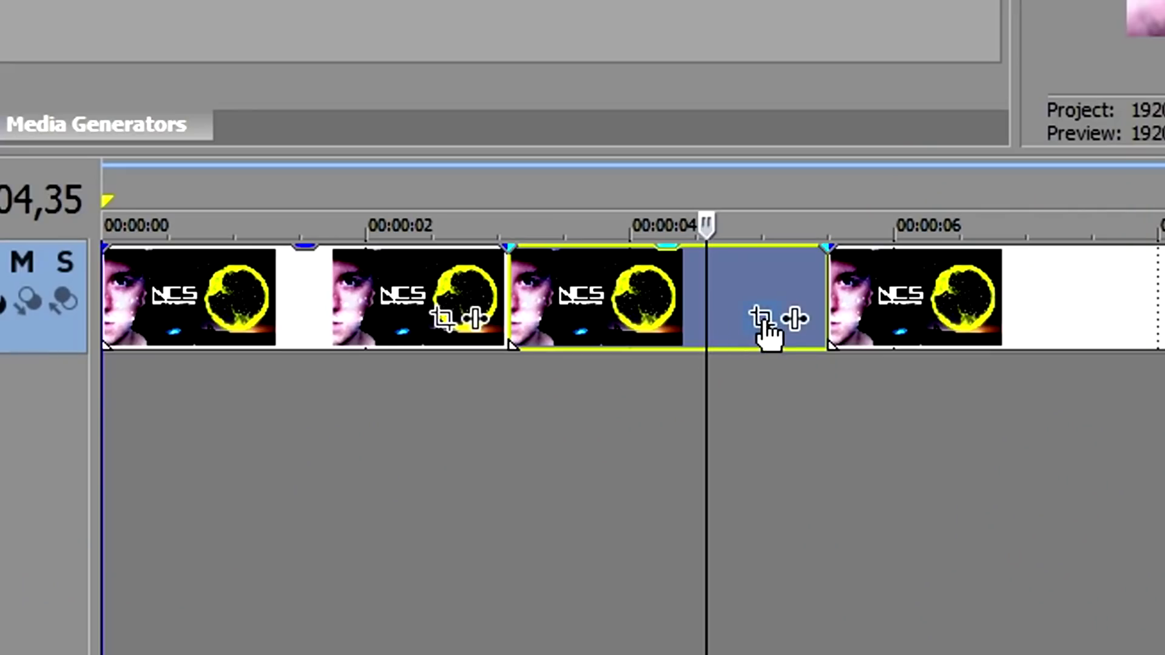
click(669, 278)
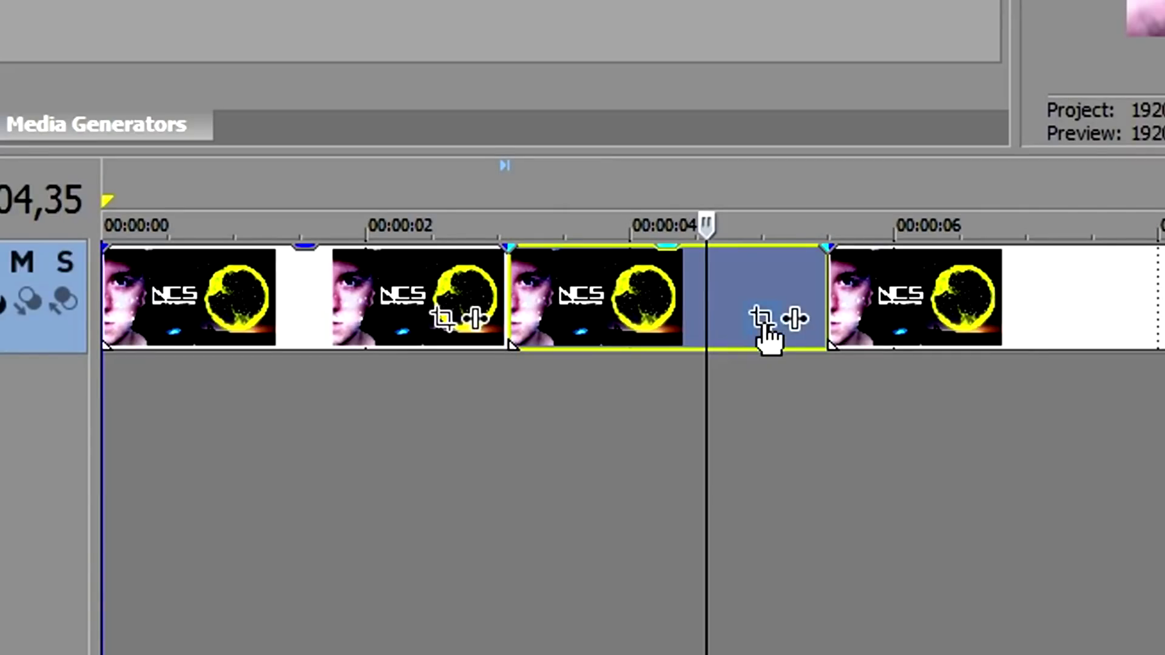
click(762, 319)
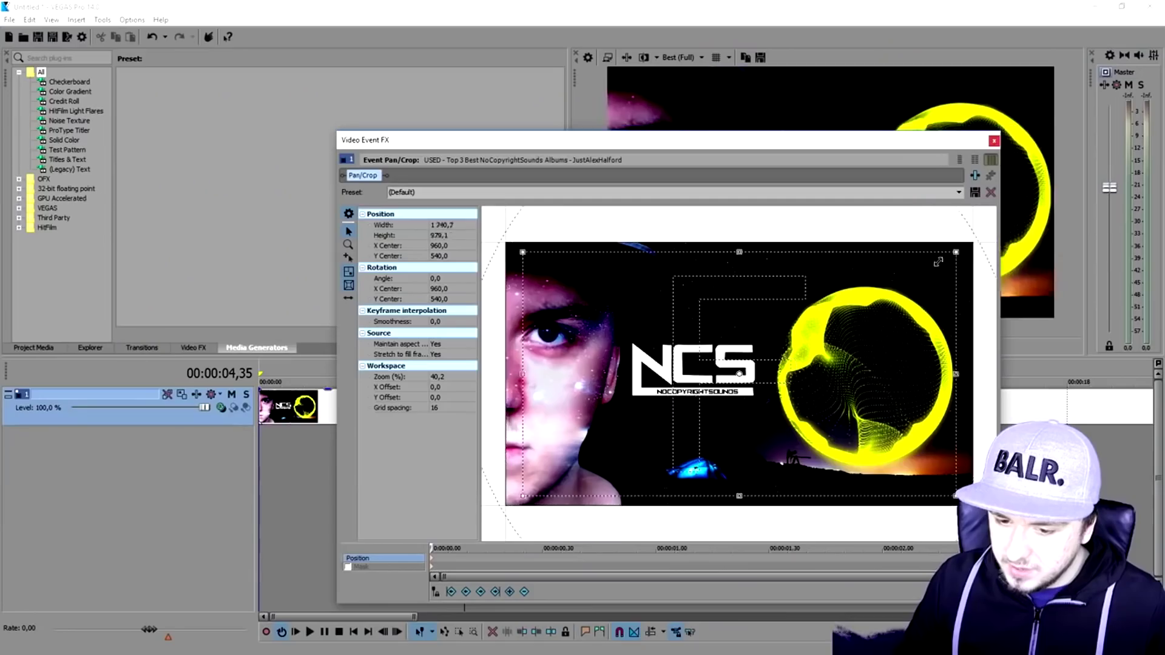
- Shrink the middle event's Pan/Crop frame to about 884×497 on the NCS logo and preview from the start
drag(938, 263, 807, 314)
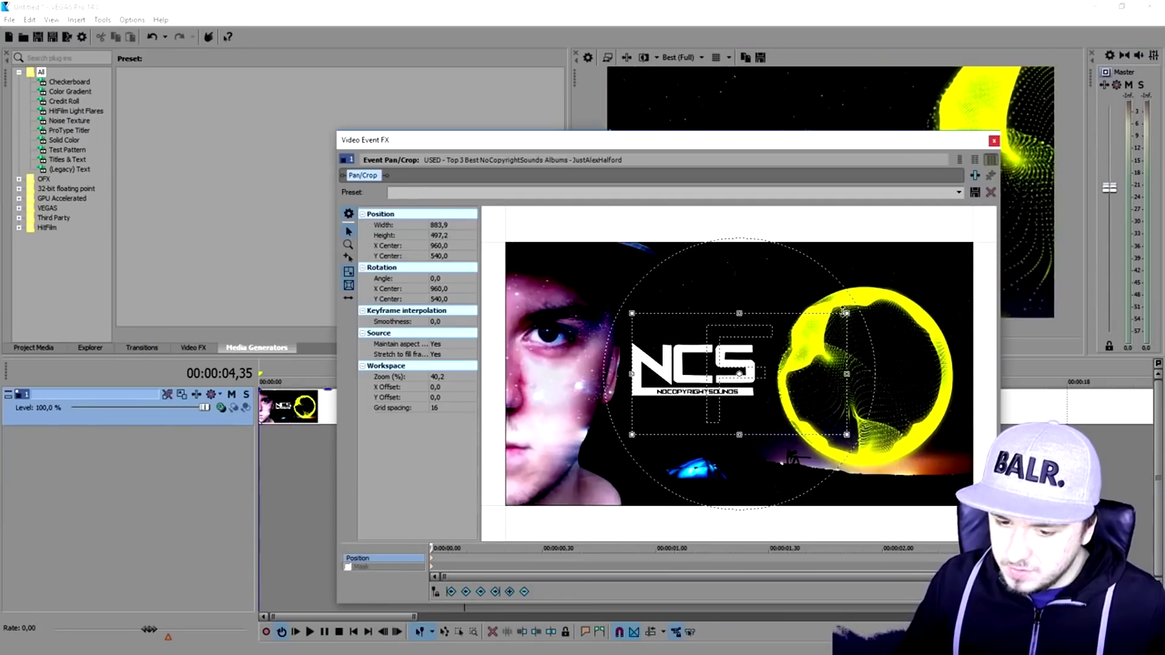
click(995, 142)
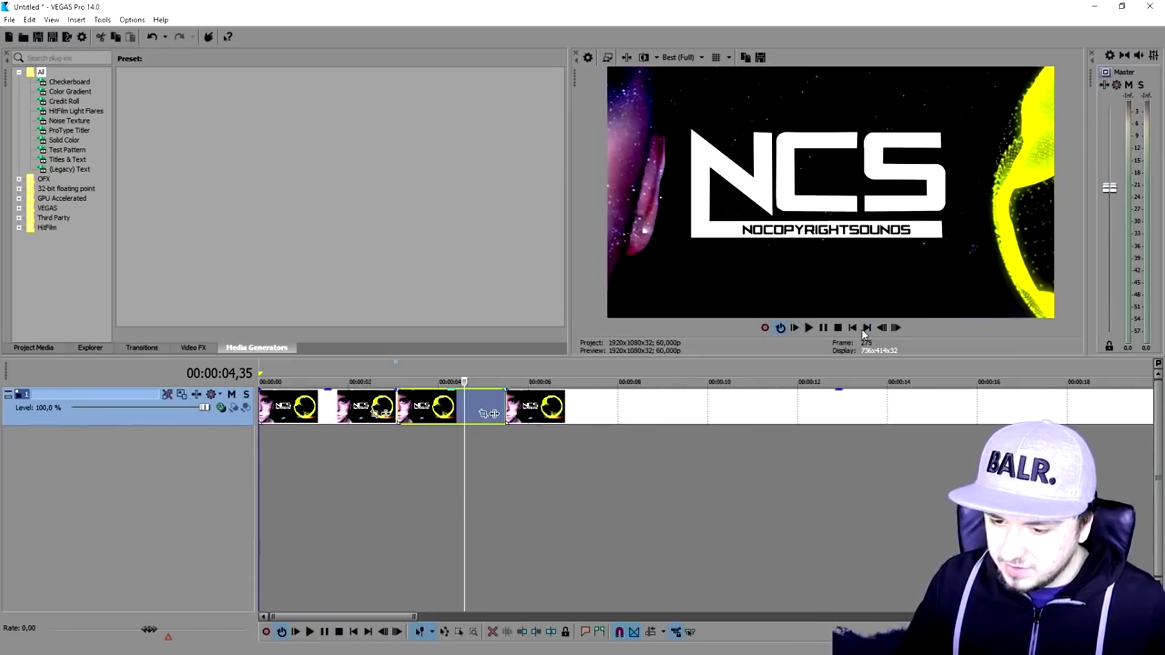
click(852, 328)
key(space)
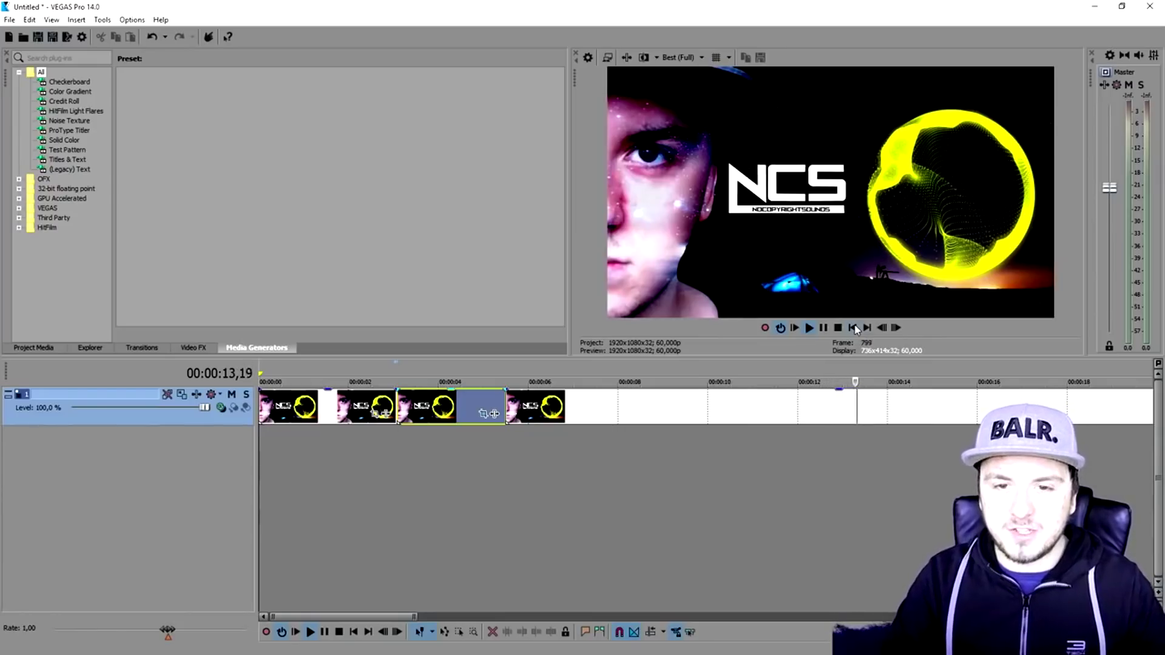
click(853, 328)
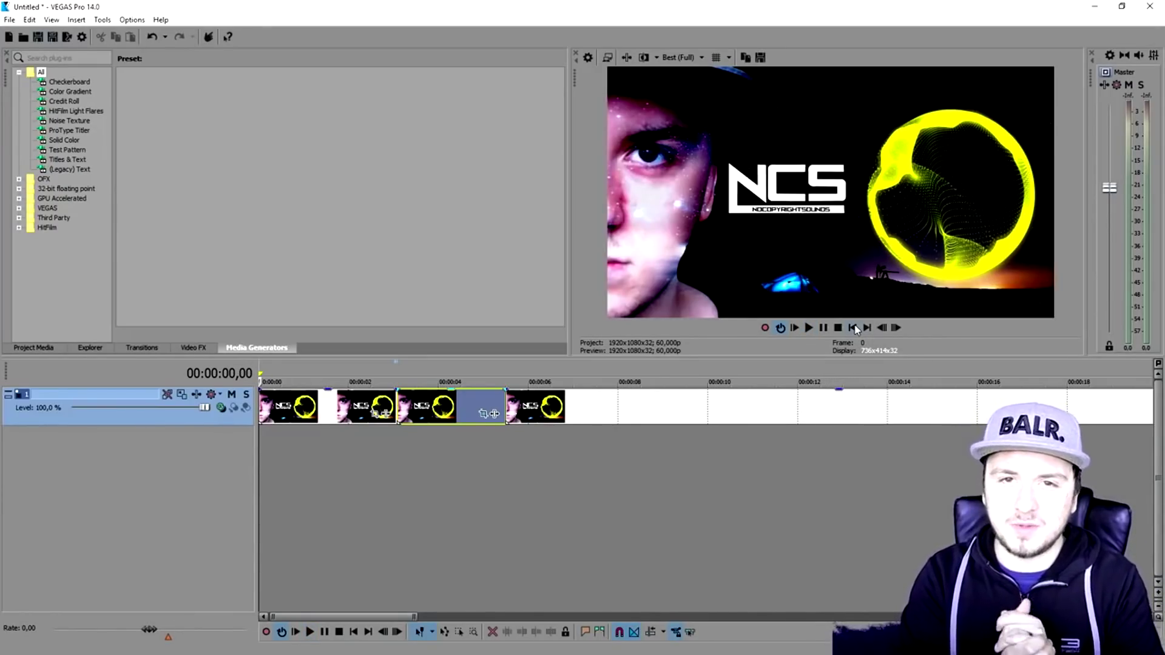